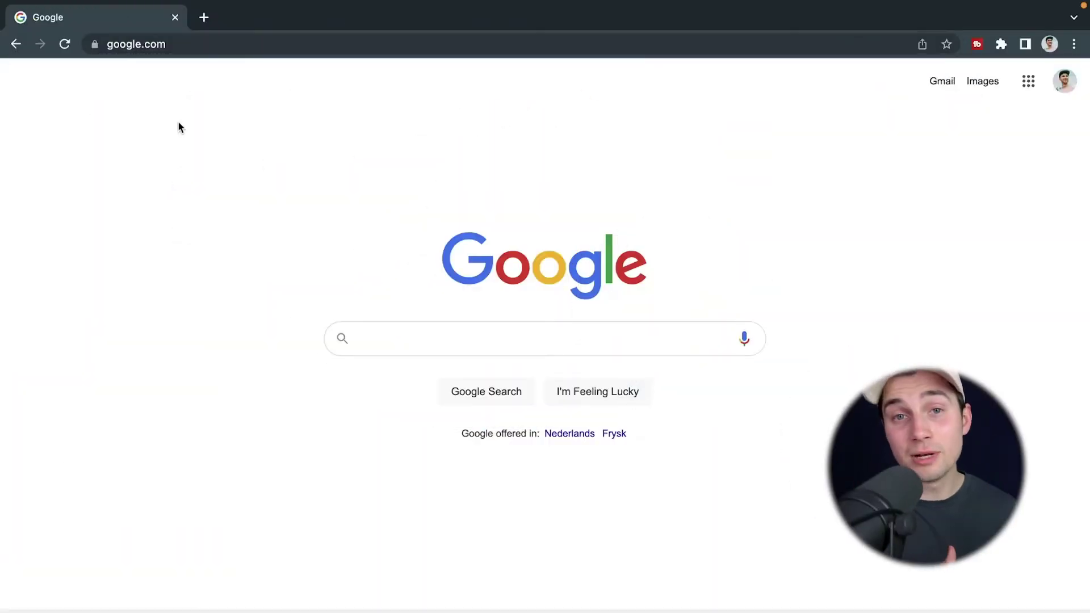
- Go to veed.new in Chrome to bring up VEED's New Project dialog
left_click(182, 47)
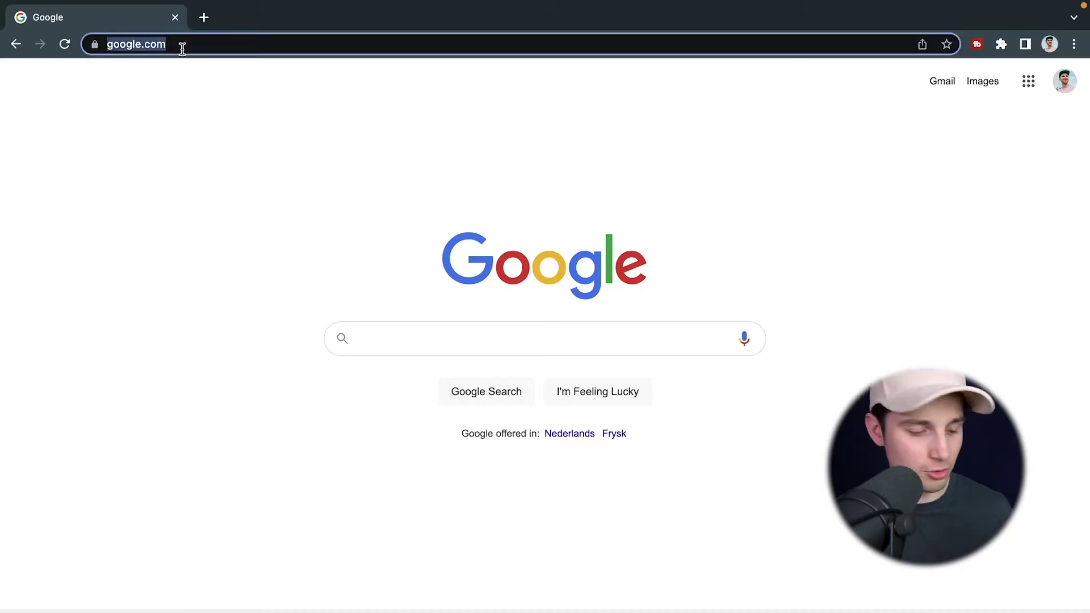
type("veed.new")
key("Return")
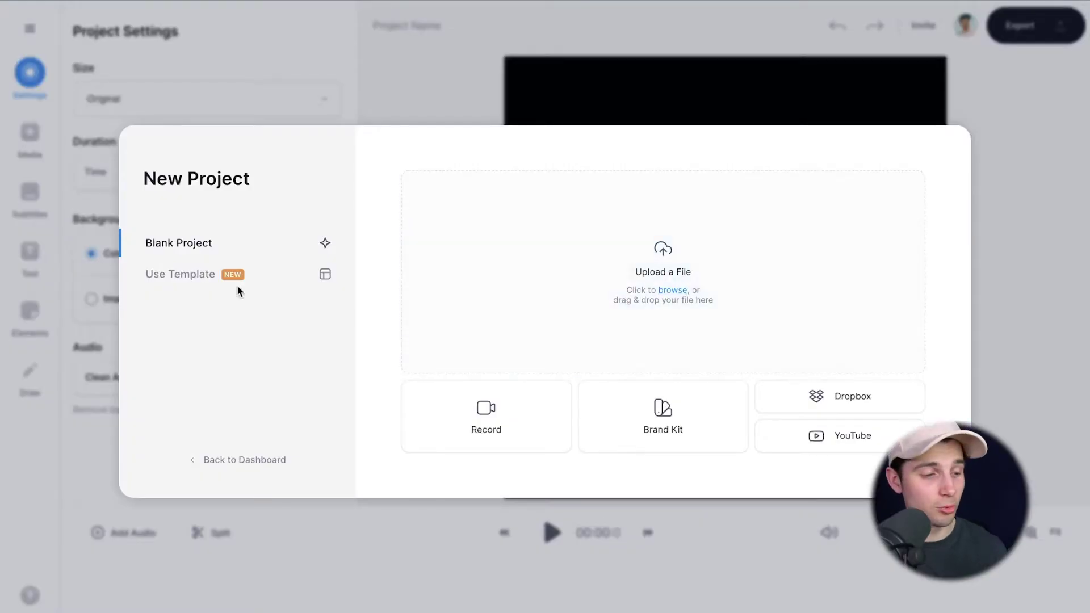
- Start a blank project and upload Snippet Flying Squirrel.mp4 from the Clips folder
left_click(186, 275)
scroll(584, 214, "down", 5)
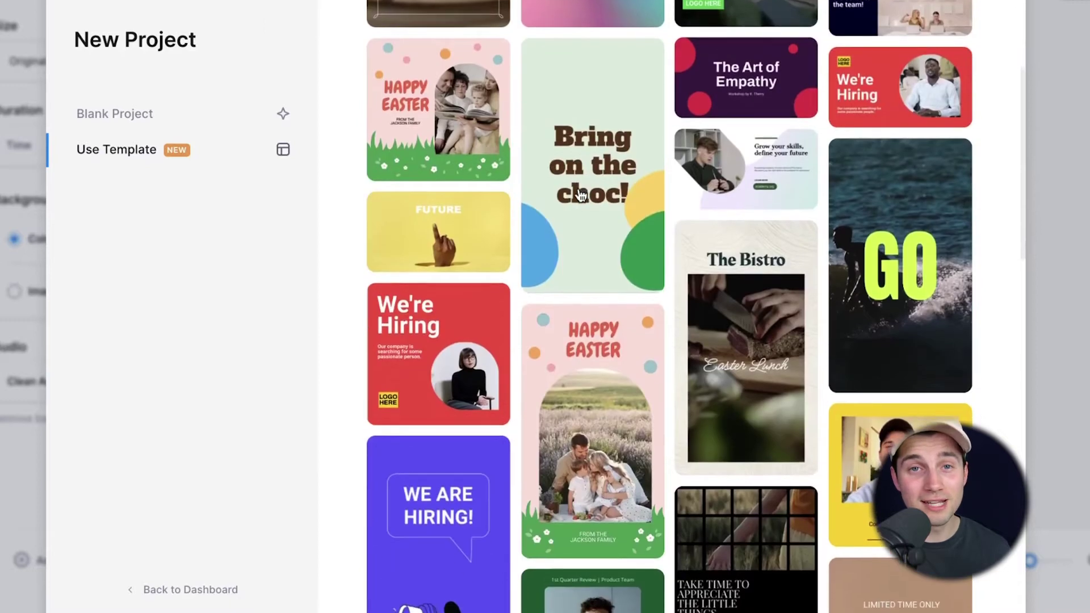
scroll(580, 195, "up", 4)
left_click(153, 113)
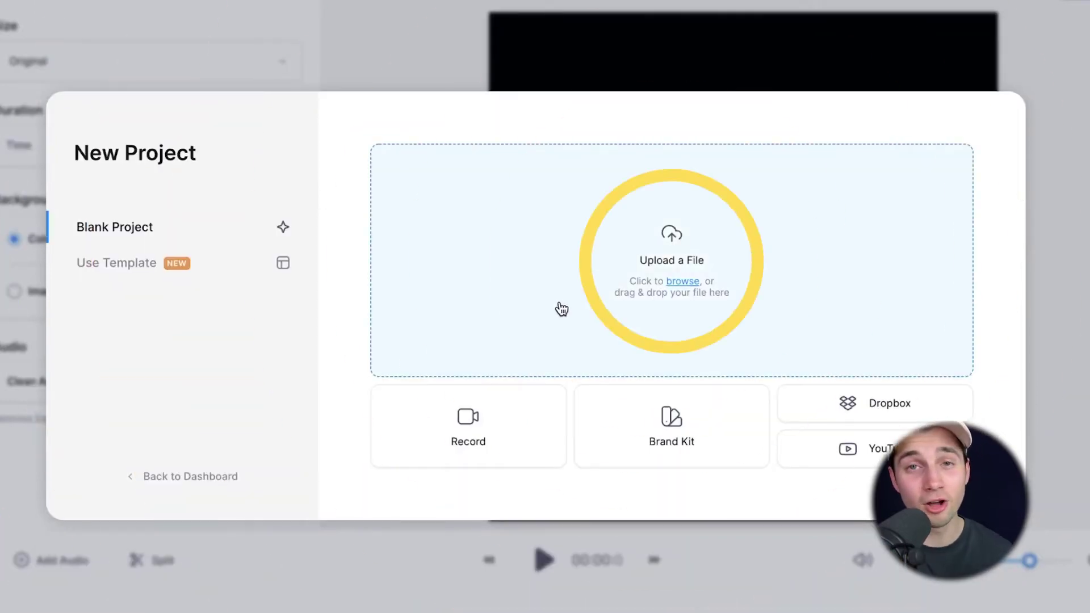
left_click(558, 306)
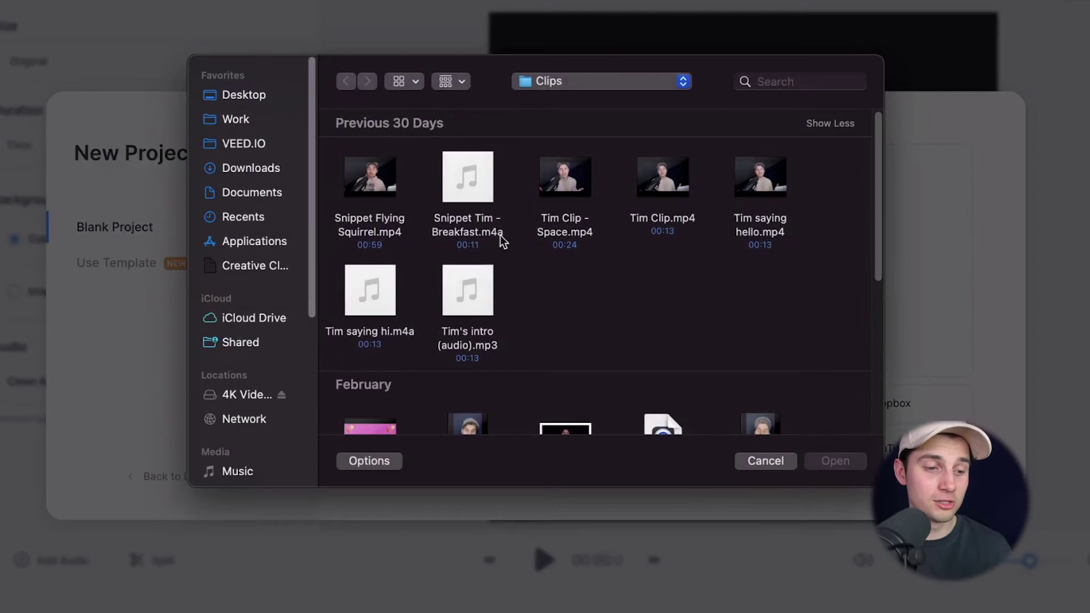
left_click(384, 230)
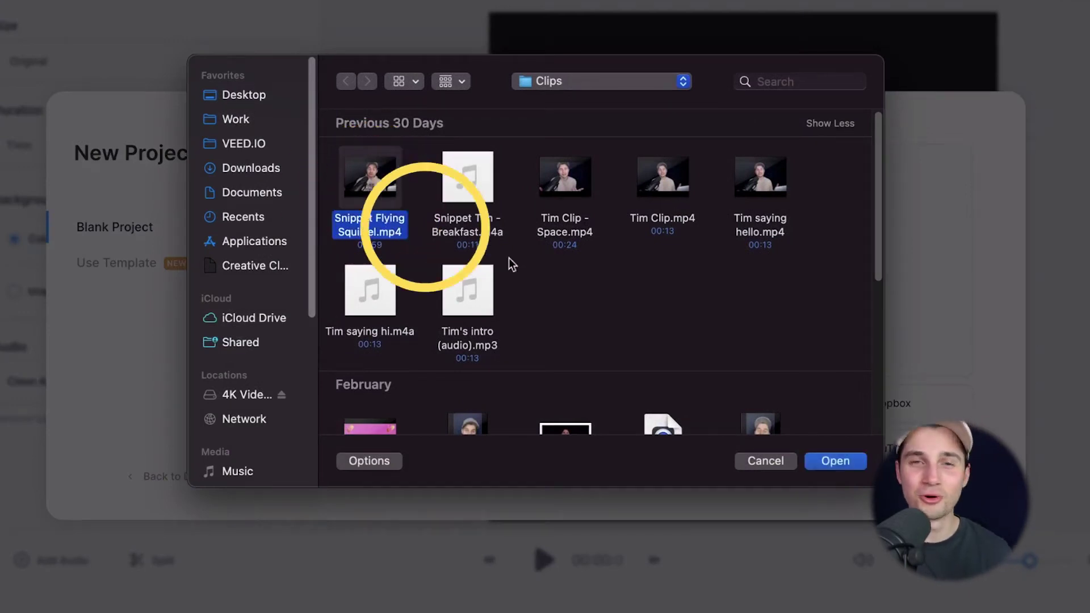
left_click(833, 461)
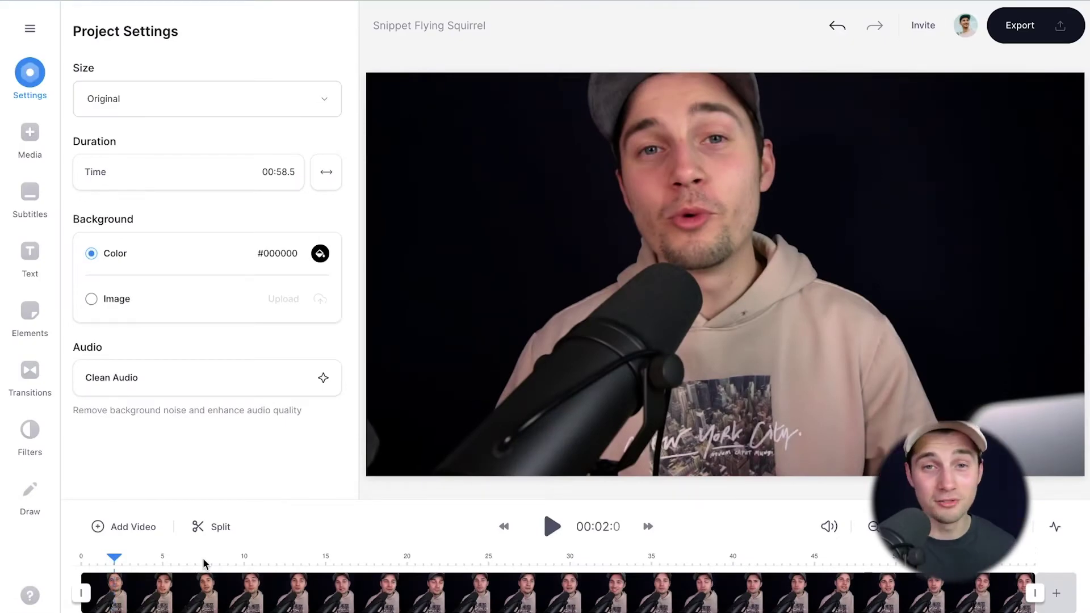
- Preview the clip, then browse Elements and view all Sound Waves styles
key("space")
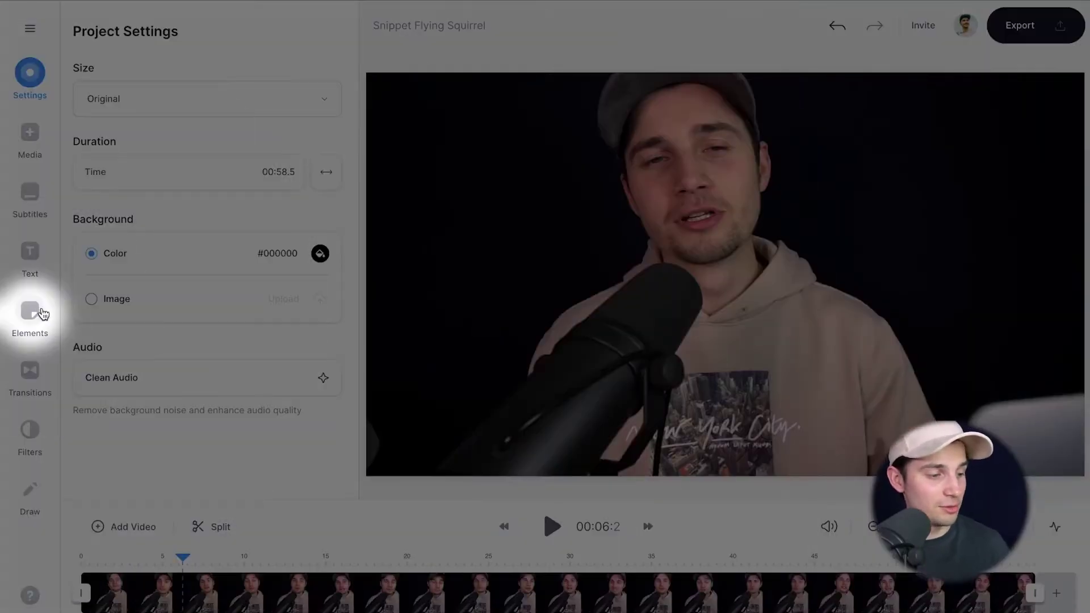
left_click(34, 311)
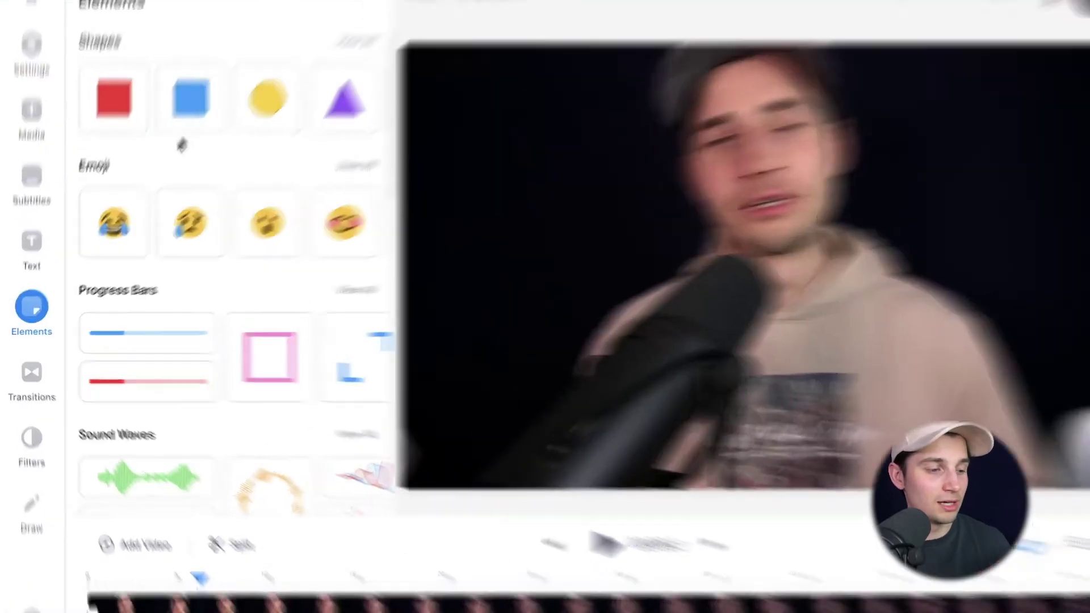
scroll(162, 158, "down", 5)
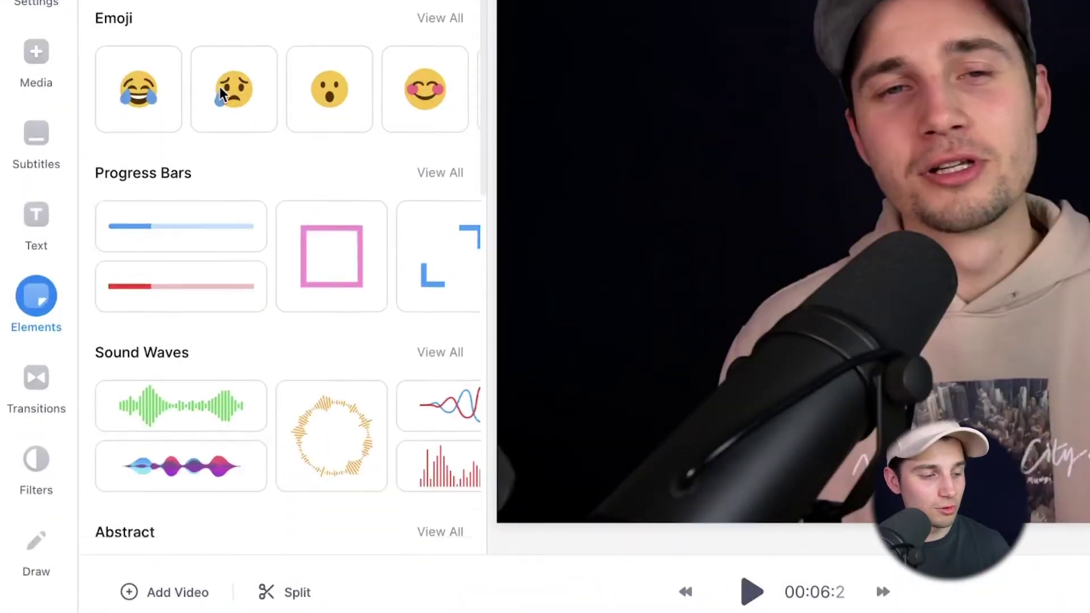
scroll(222, 96, "down", 1)
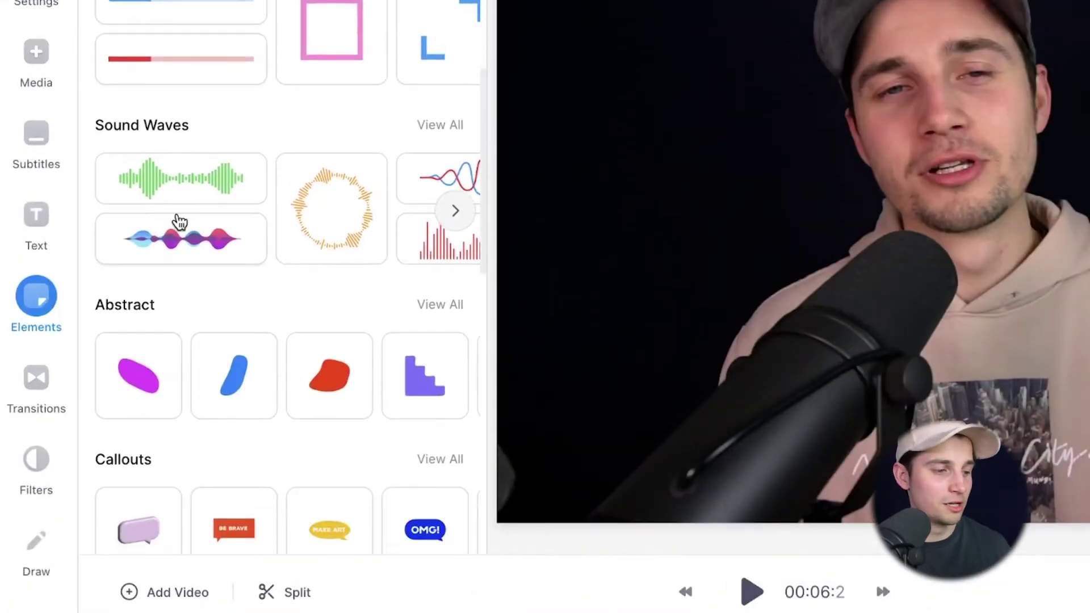
scroll(213, 221, "right", 5)
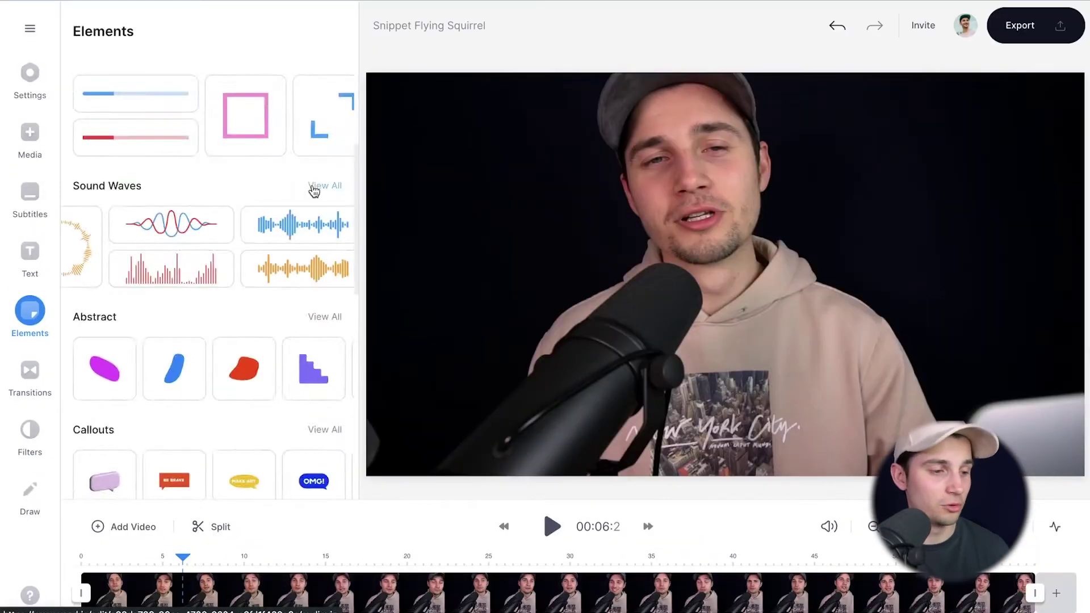
left_click(314, 190)
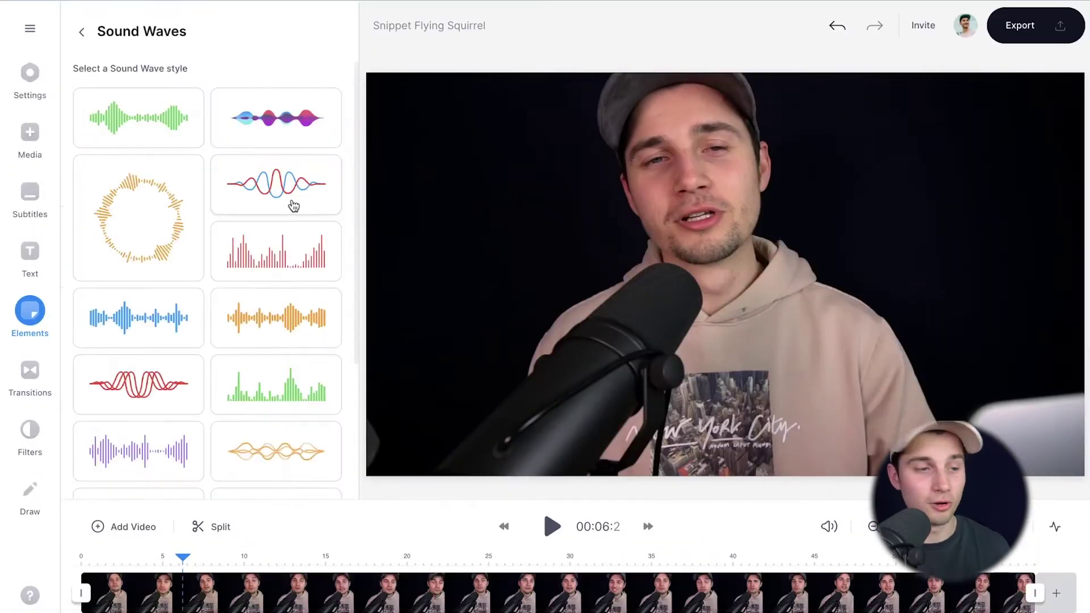
scroll(223, 117, "down", 3)
scroll(223, 117, "up", 3)
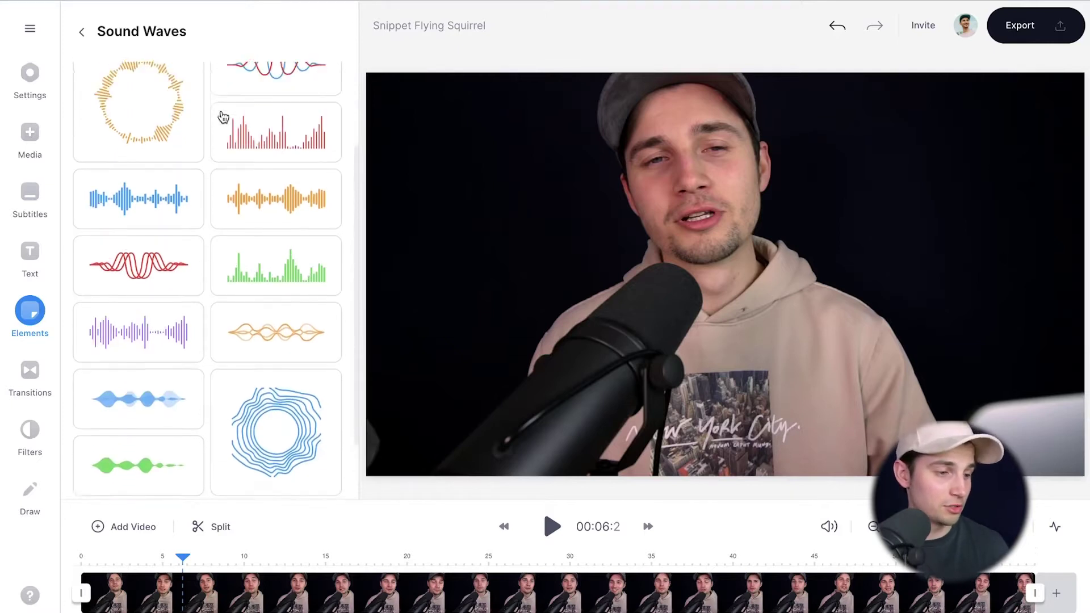
- Add the green bar sound wave to the clip and preview it
left_click(160, 126)
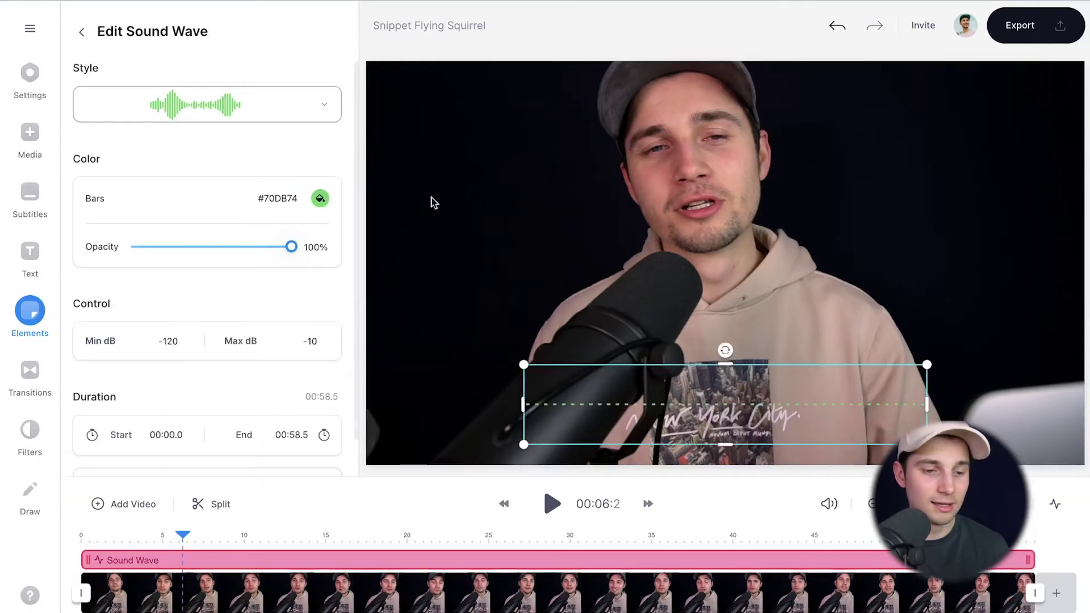
key("space")
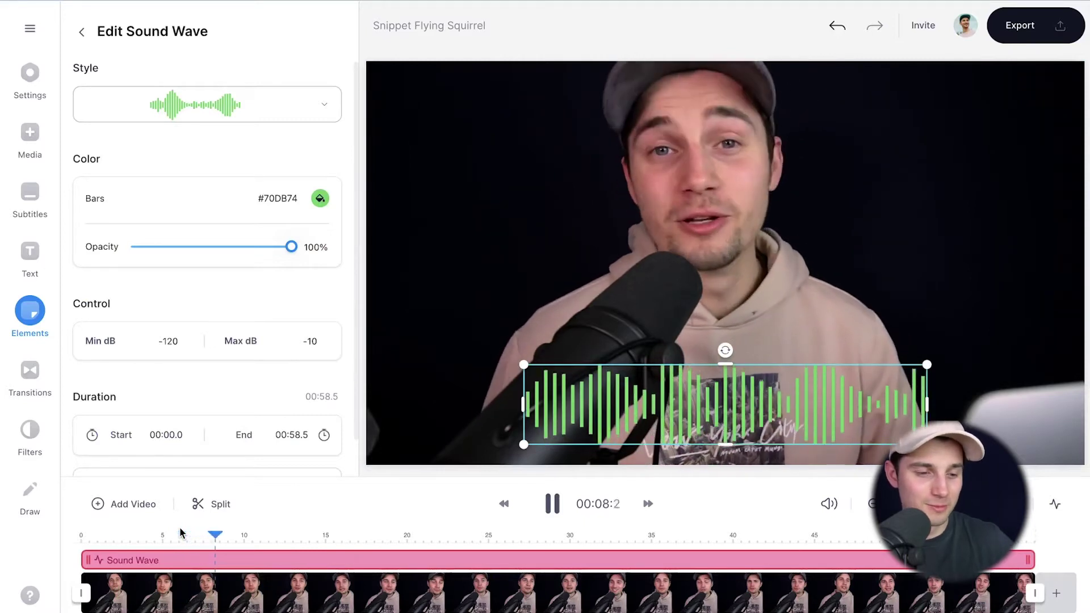
key("space")
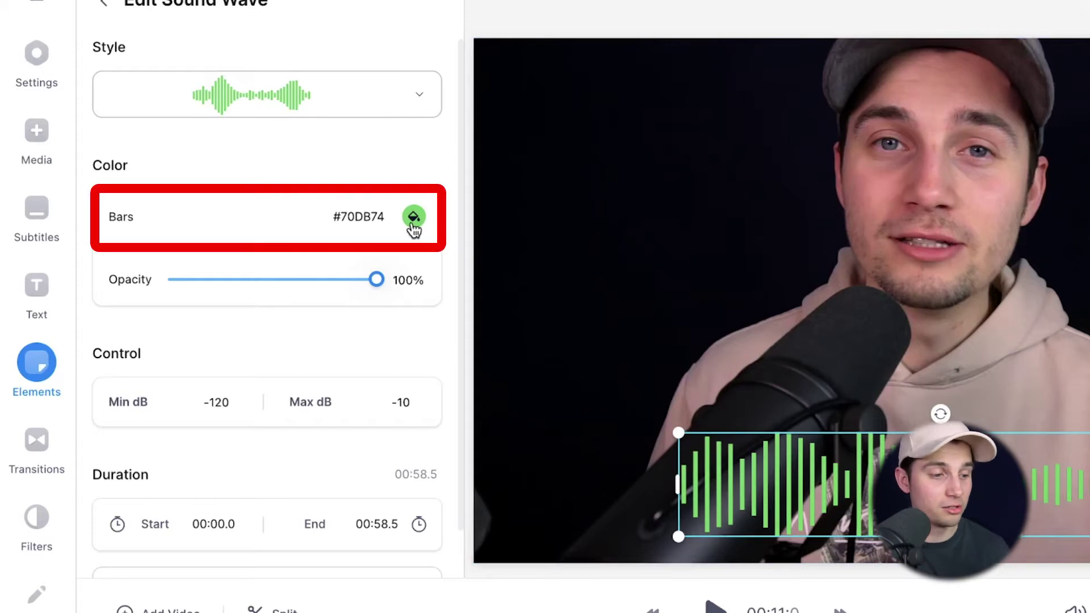
- Colour the wave bars pale yellow #FCE371, keeping opacity at 100%
left_click(413, 225)
scroll(432, 411, "down", 1)
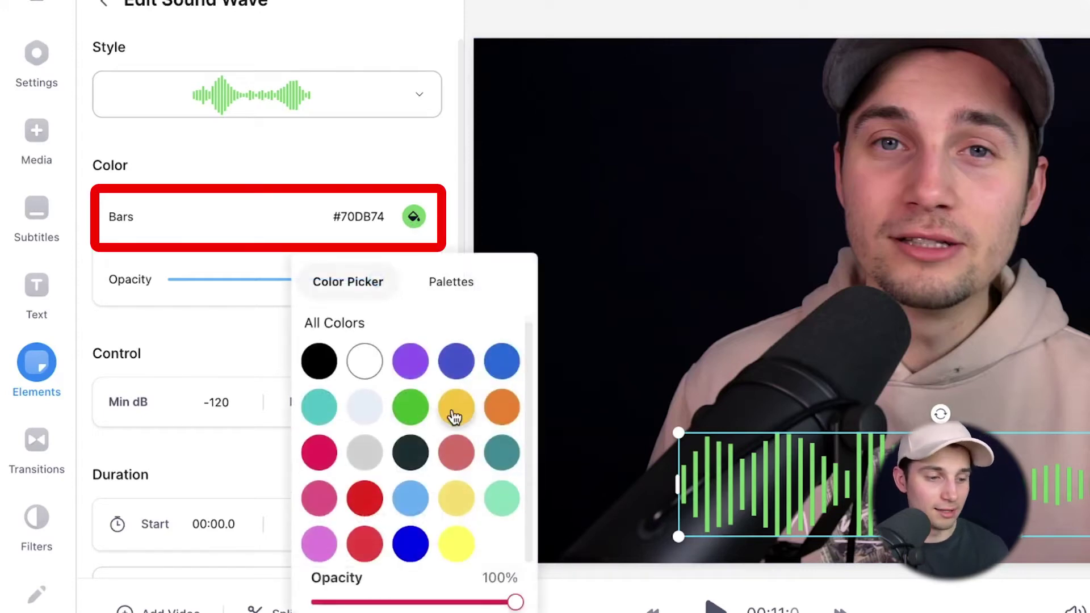
left_click(453, 497)
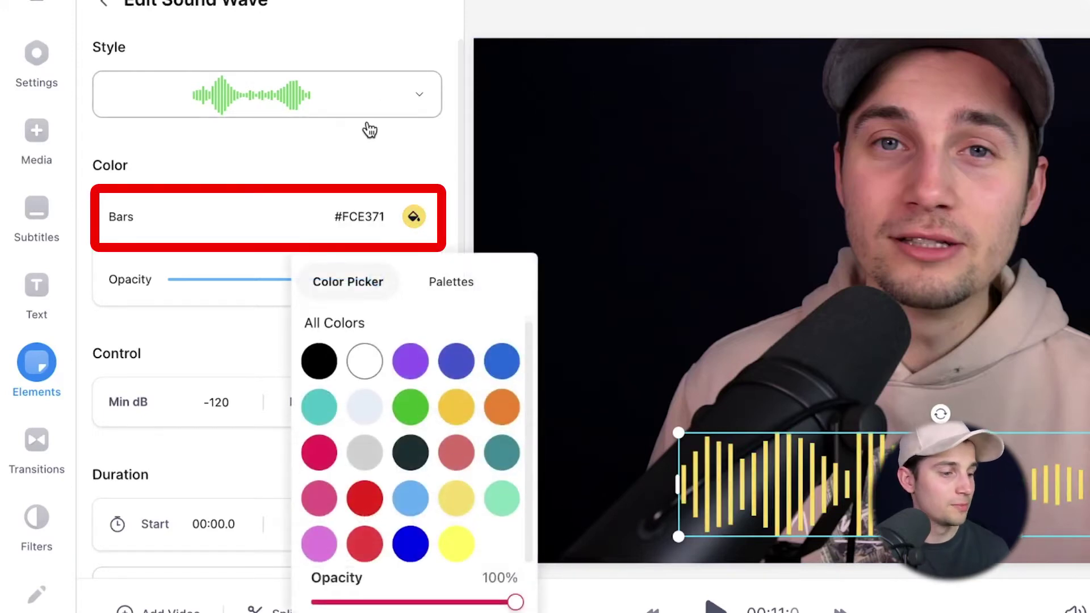
left_click(370, 130)
mouse_move(377, 280)
left_mouse_down()
mouse_move(287, 285)
mouse_move(392, 284)
left_mouse_up()
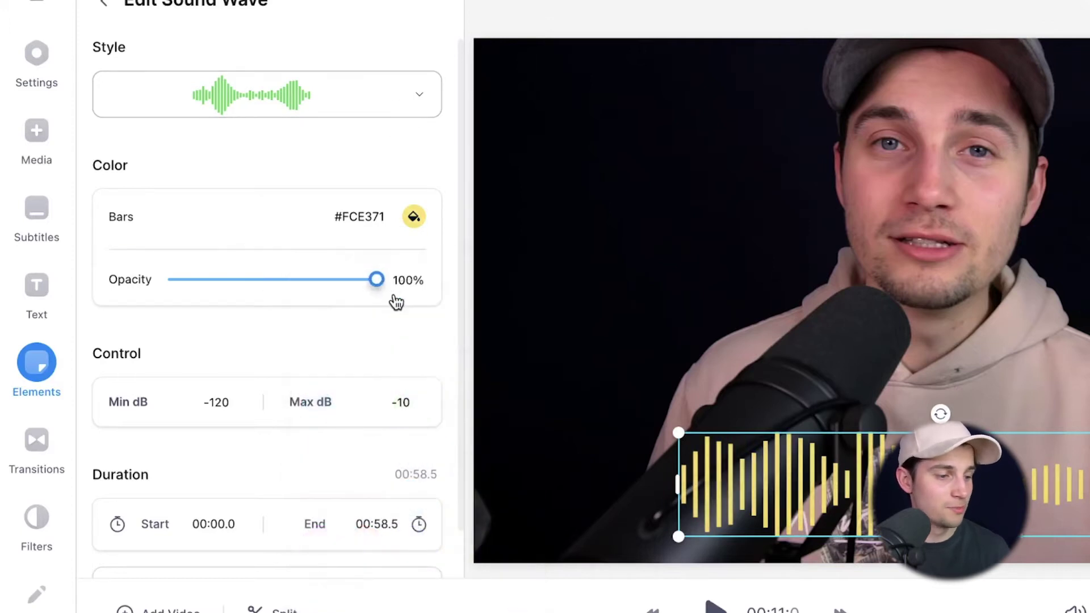
scroll(273, 355, "down", 1)
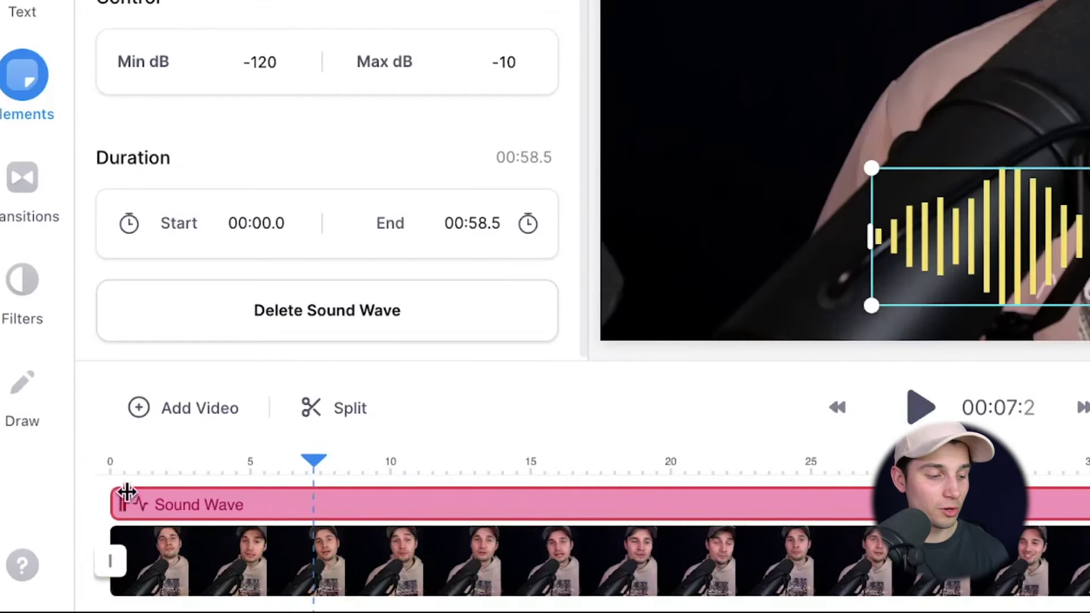
left_click_drag(127, 492, 266, 504)
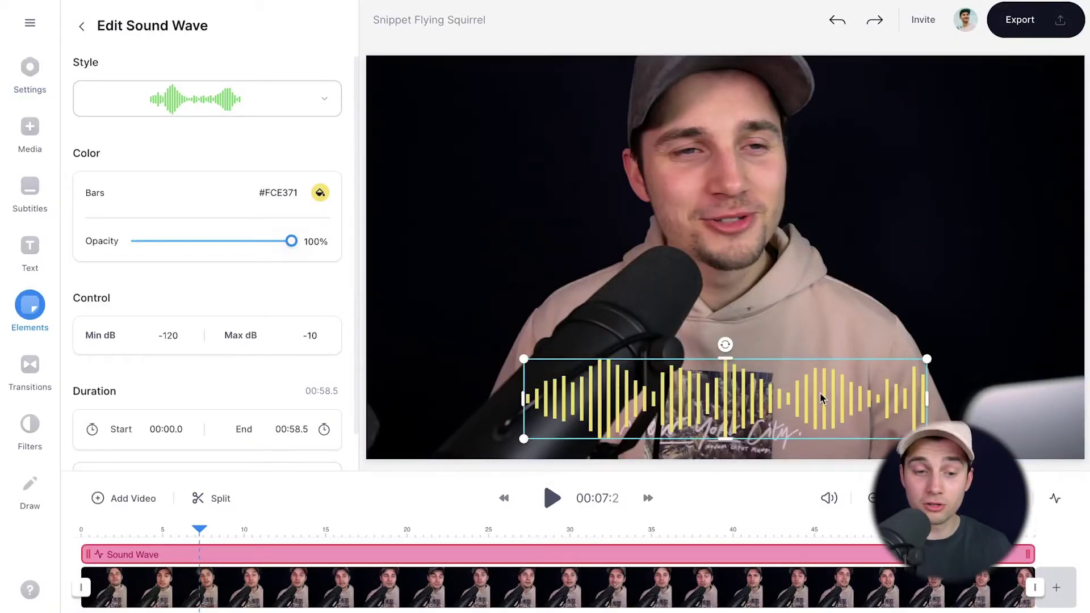
left_click_drag(927, 358, 930, 283)
left_click_drag(747, 367, 751, 317)
mouse_move(734, 223)
left_mouse_down()
mouse_move(751, 225)
mouse_move(736, 225)
left_mouse_up()
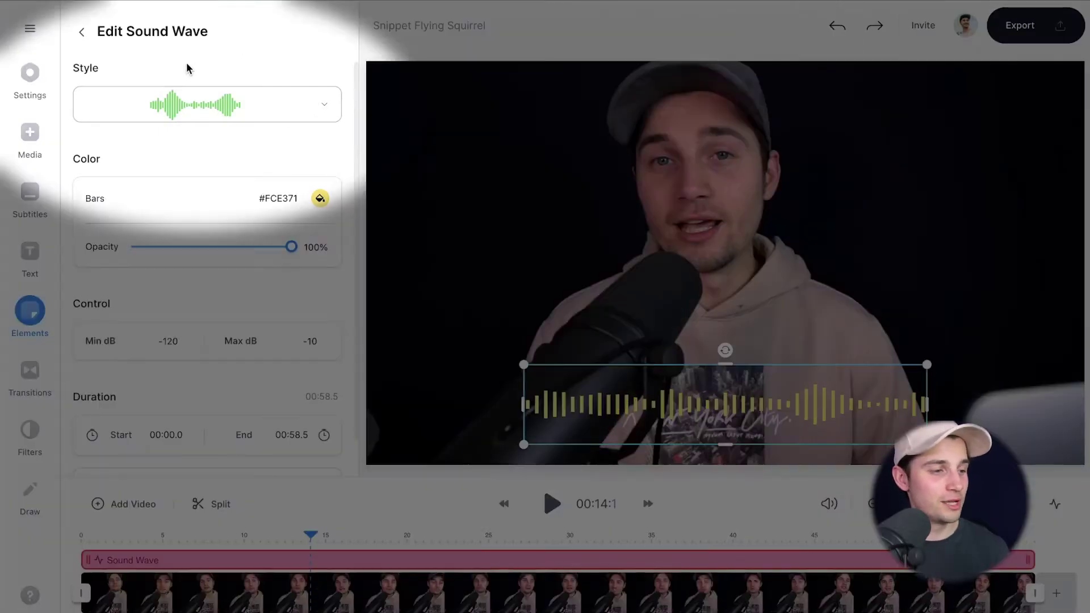
- Switch the sound wave style to the circular design
left_click(178, 107)
scroll(252, 203, "down", 10)
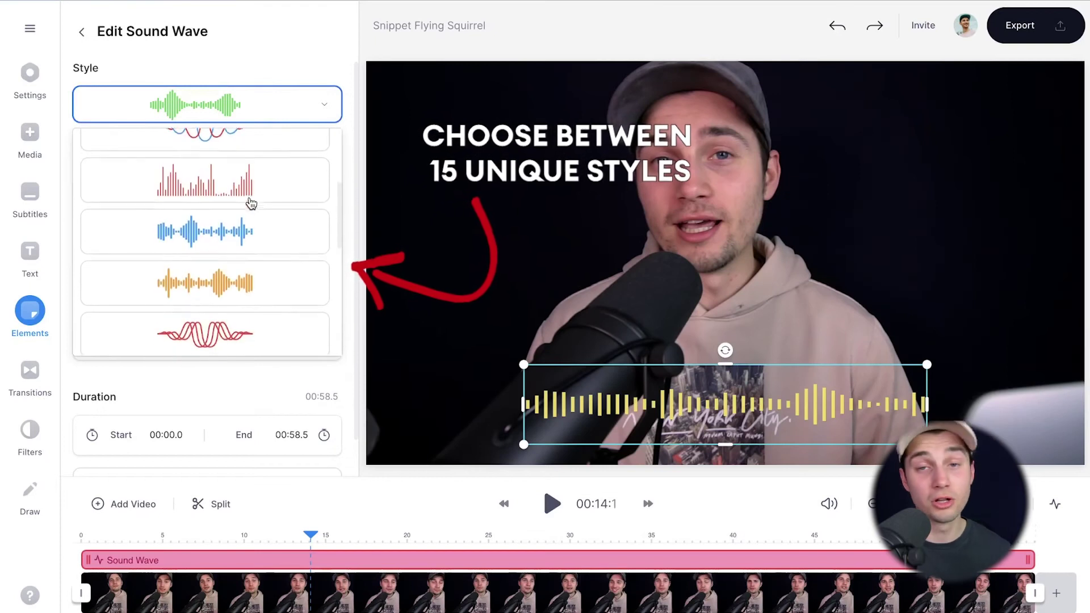
scroll(252, 204, "down", 5)
scroll(251, 205, "up", 3)
left_click(250, 196)
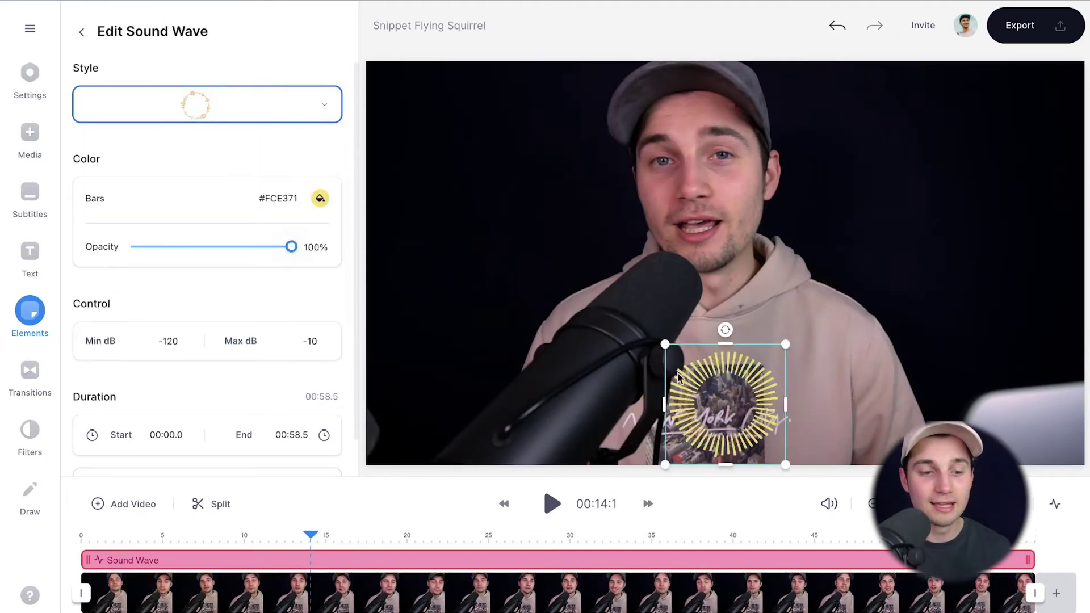
- Move the circular wave to the top-left corner, enlarge it, and preview playback
left_click_drag(705, 390, 417, 92)
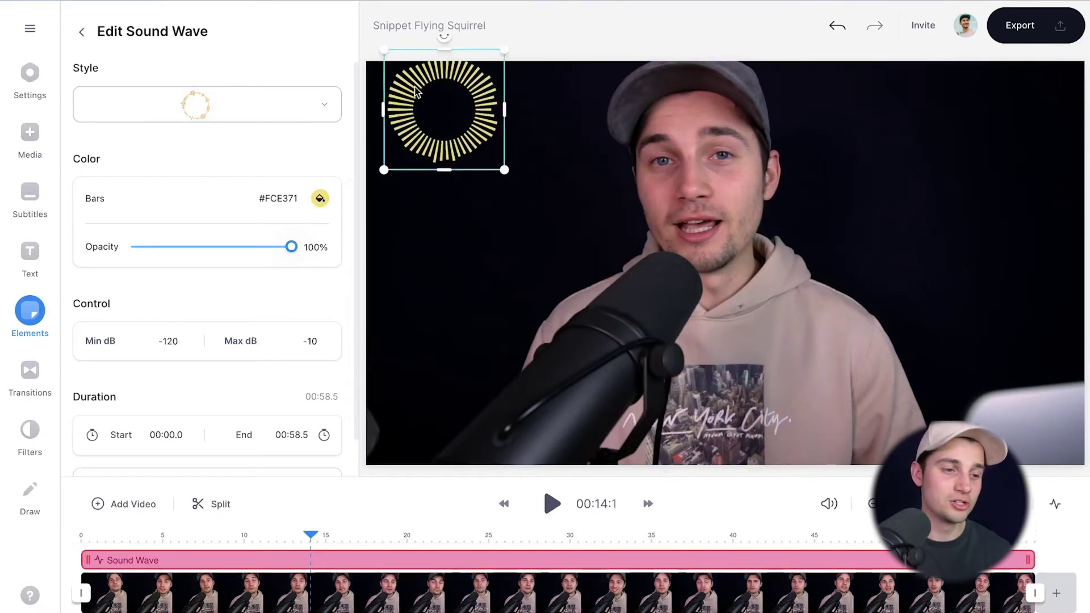
left_click_drag(512, 211, 550, 250)
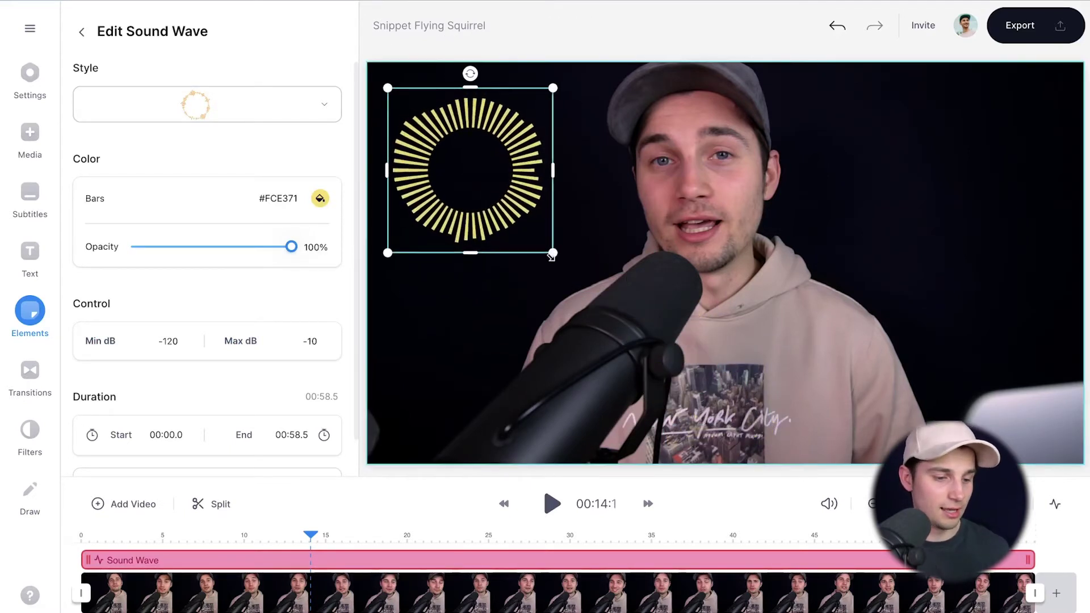
key("space")
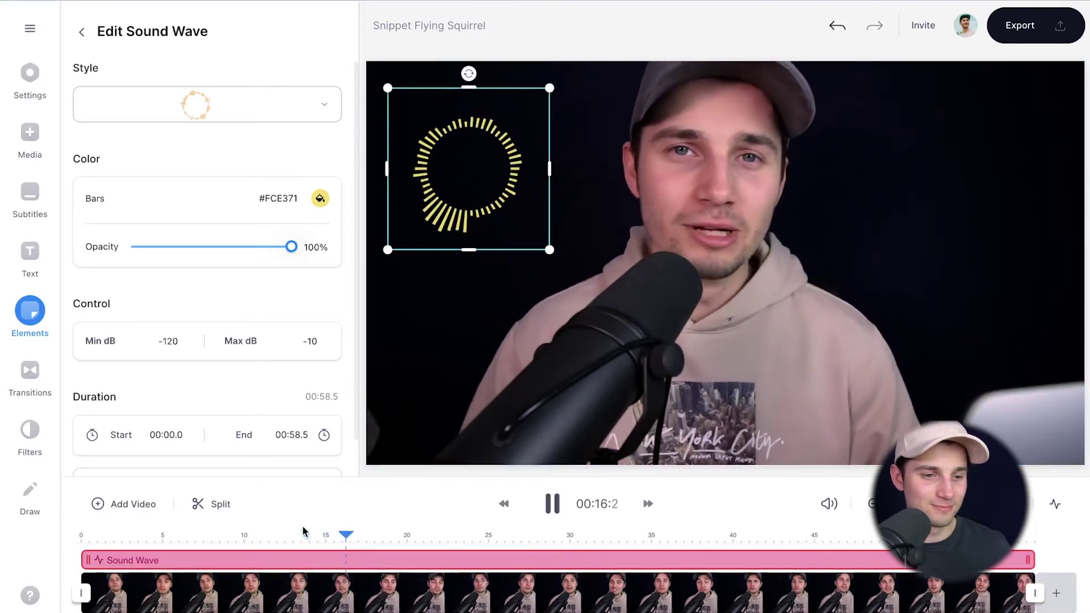
key("space")
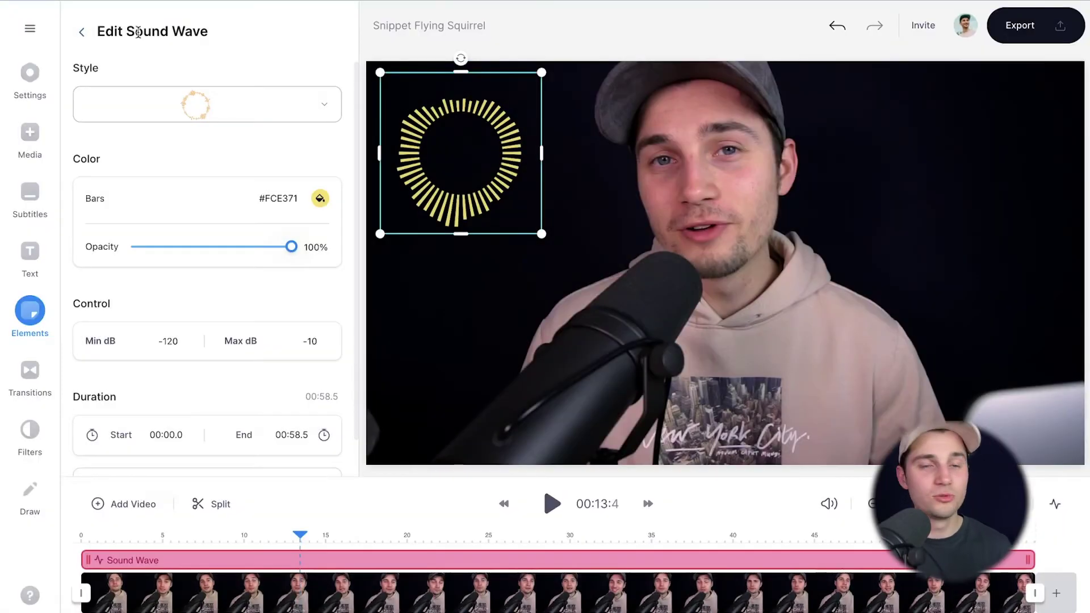
- Return to the Sound Waves gallery and add the purple wave style
left_click(81, 32)
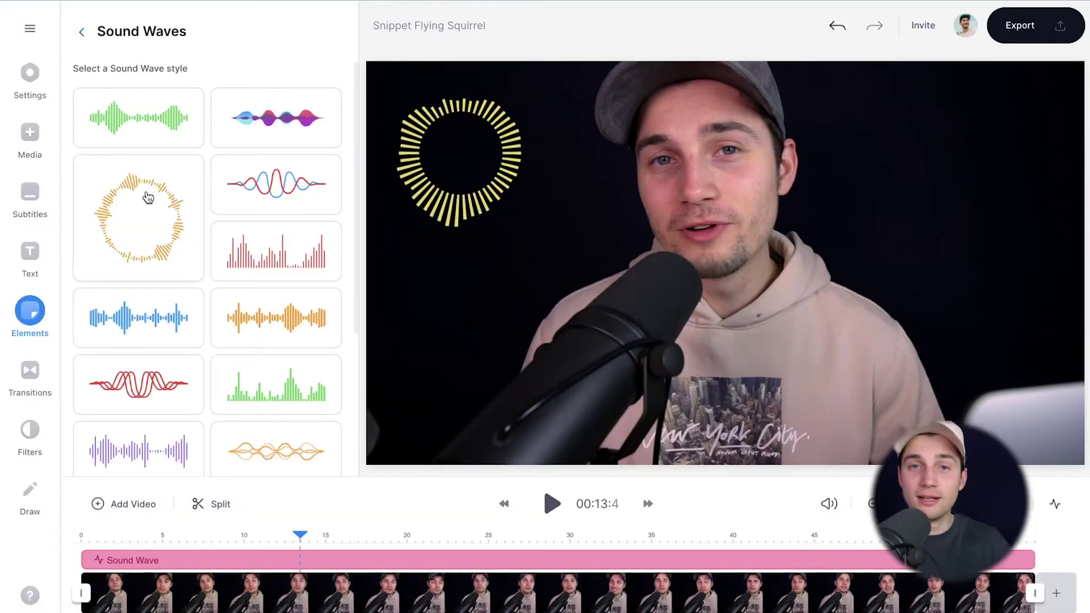
scroll(148, 197, "down", 5)
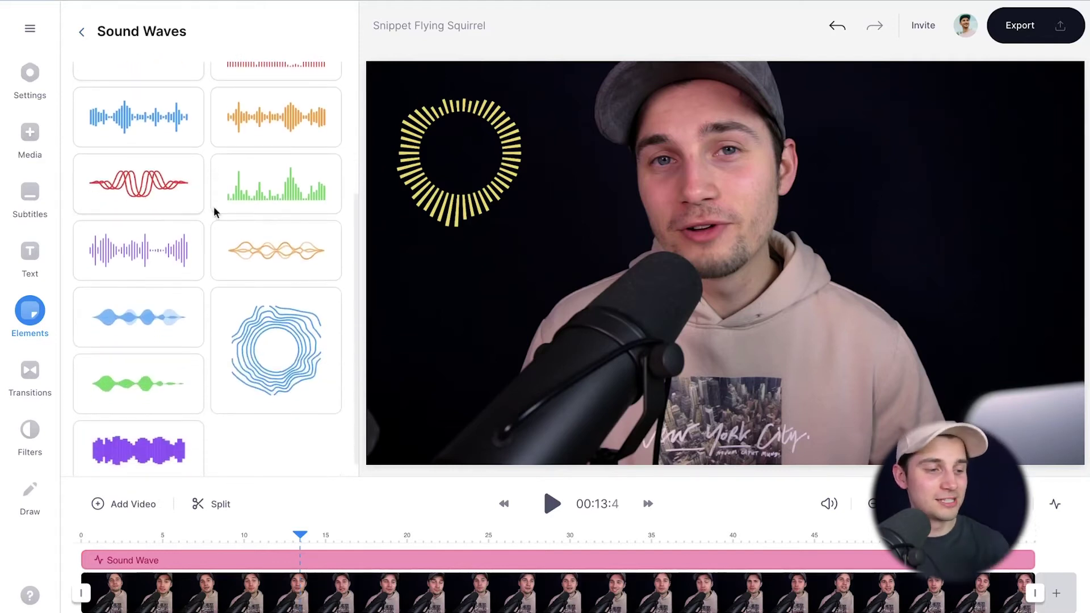
left_click(179, 257)
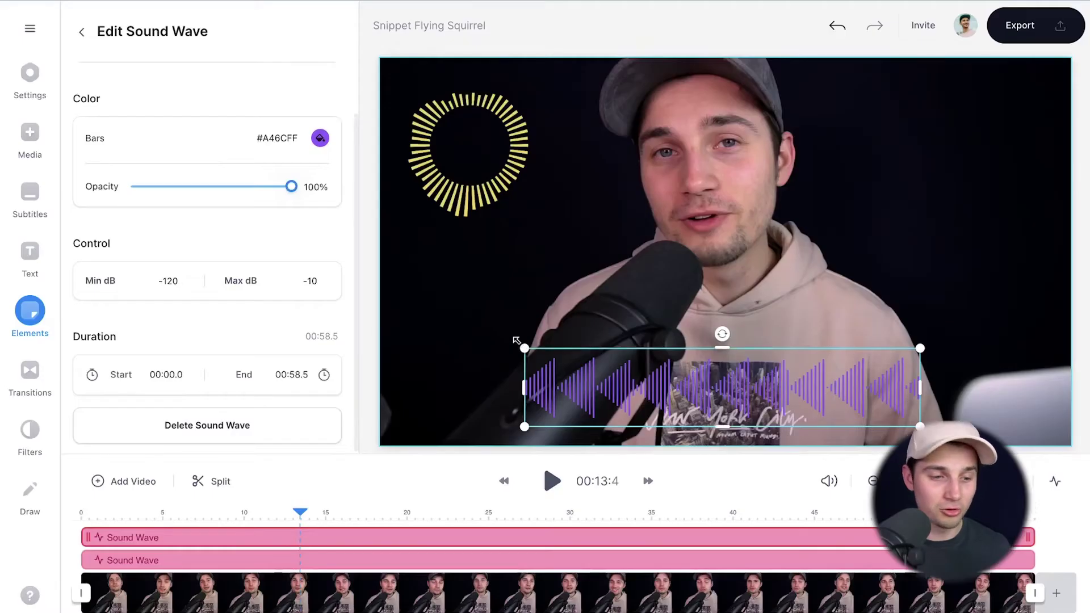
- Shrink and recentre the purple wave, then make its bars white (#FFFFFF)
left_click_drag(517, 340, 562, 313)
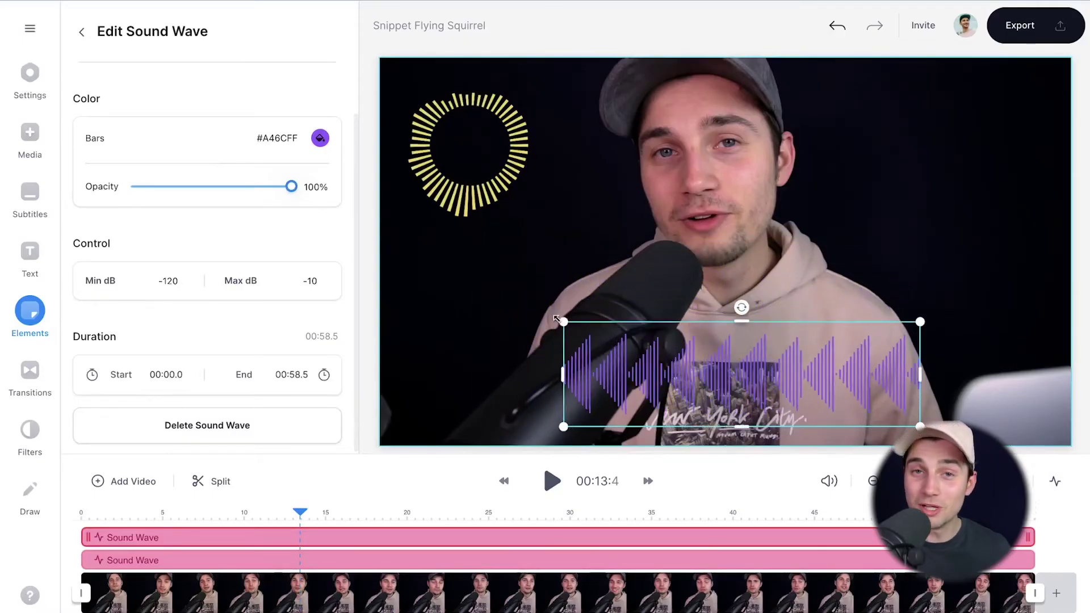
left_click_drag(649, 376, 664, 361)
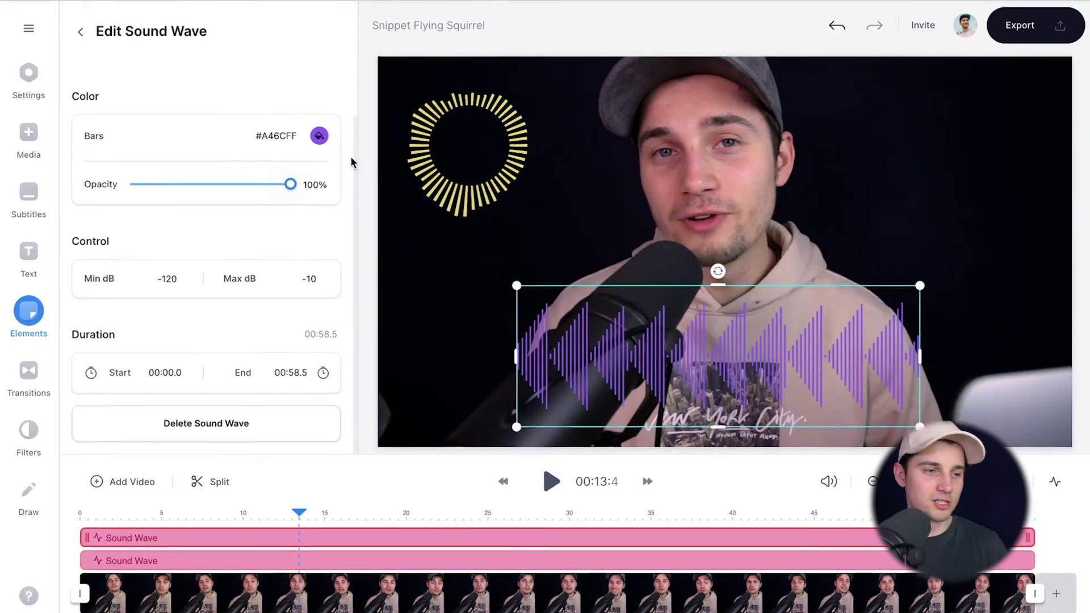
left_click(319, 135)
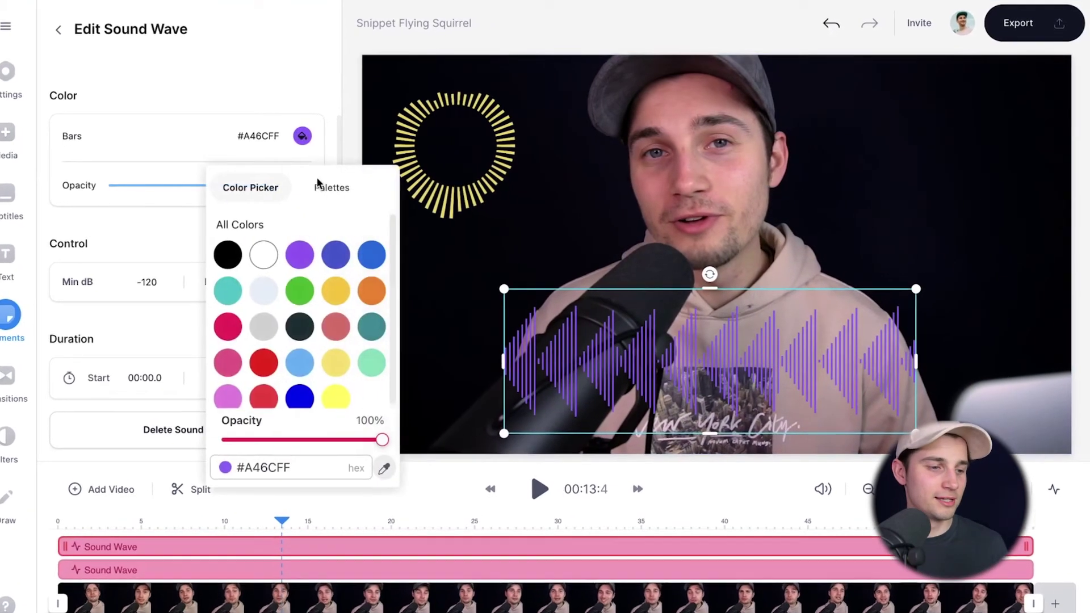
left_click(281, 252)
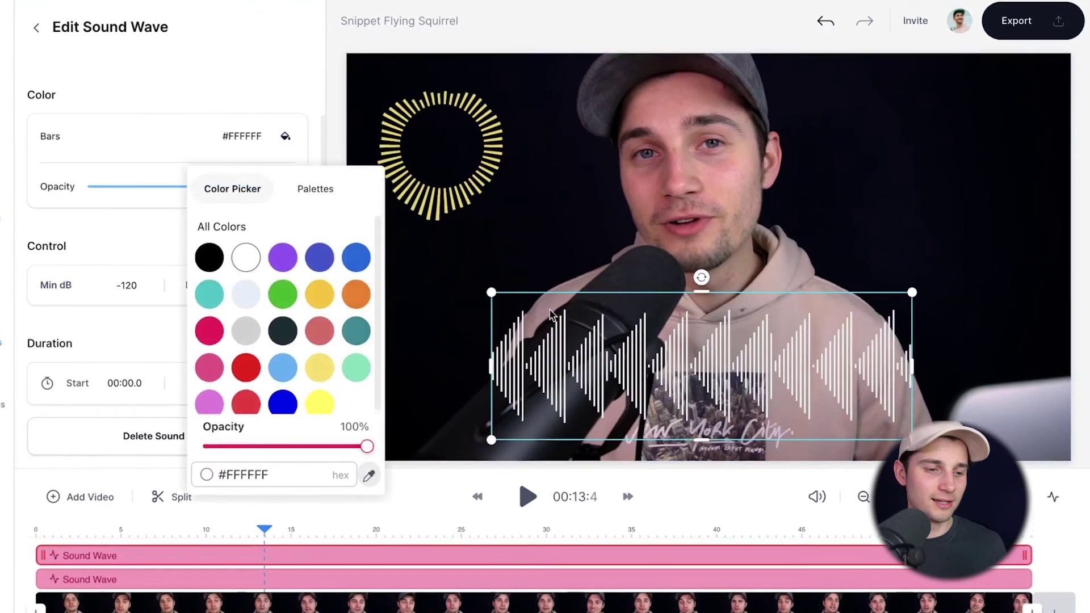
- Make the white wave shorter and wider across the video, previewing from about 11 seconds
left_click_drag(491, 293, 357, 368)
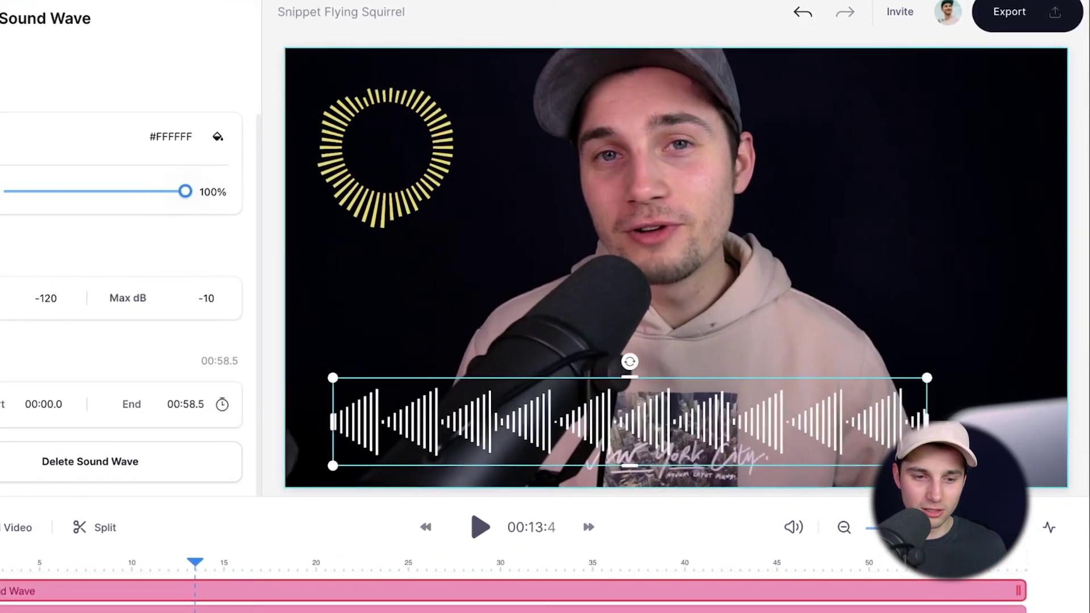
left_click_drag(927, 378, 1008, 378)
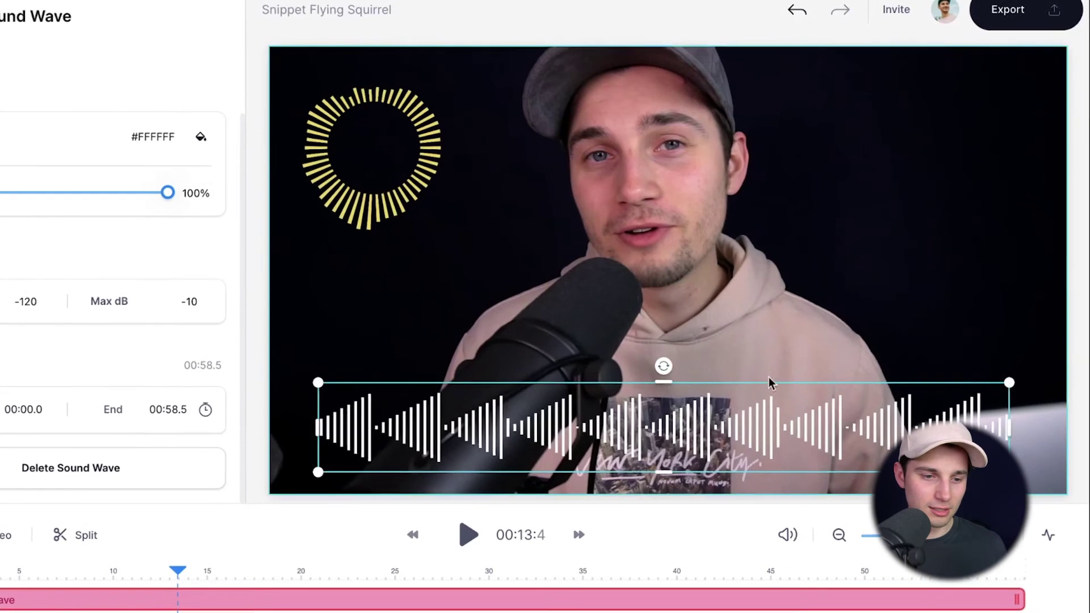
left_click_drag(711, 405, 734, 404)
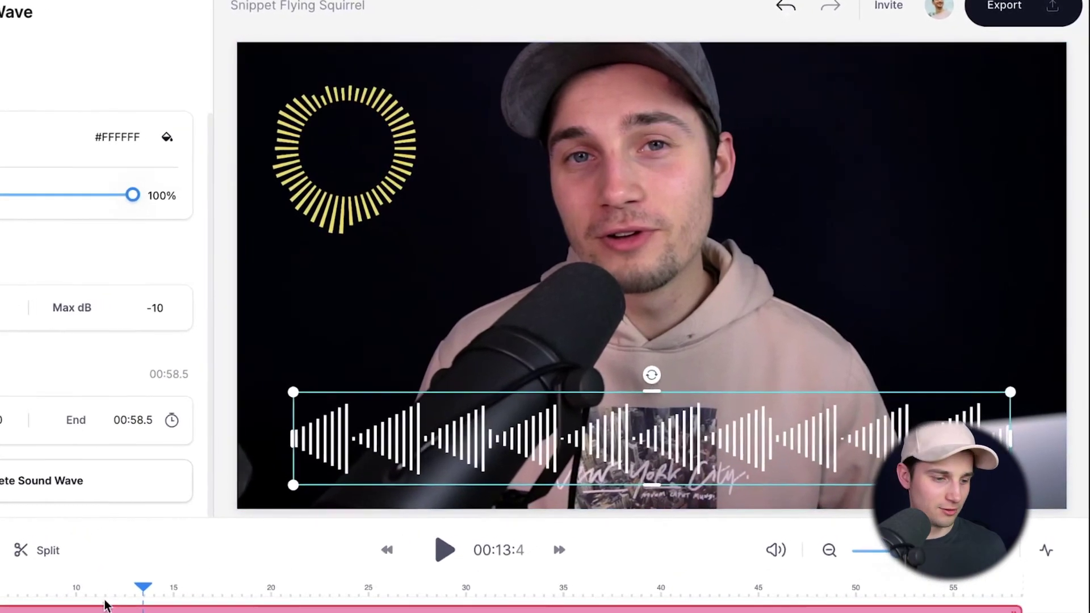
left_click(125, 587)
key("space")
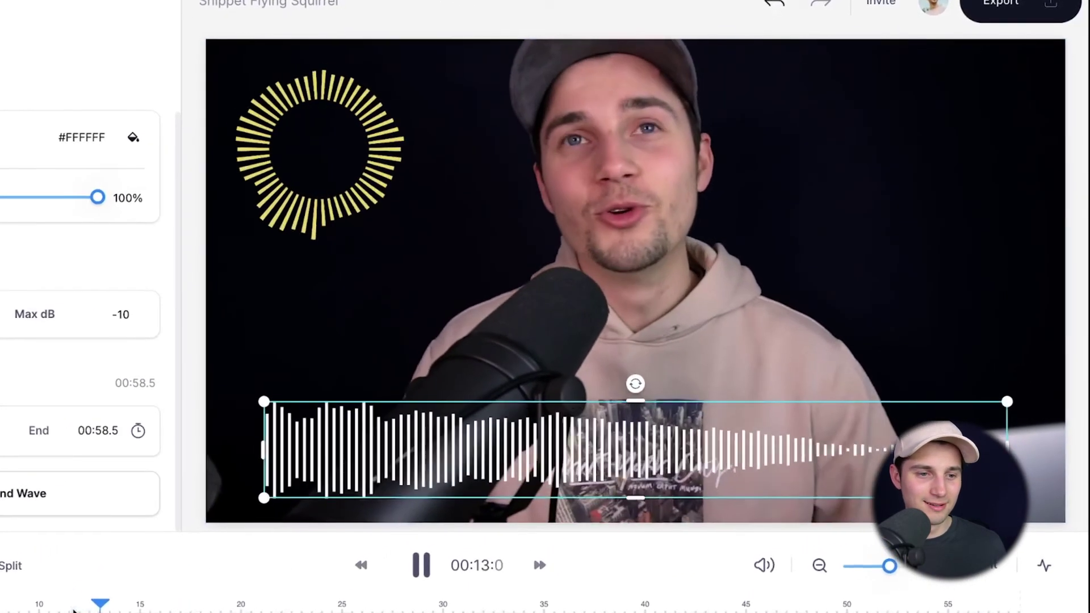
key("space")
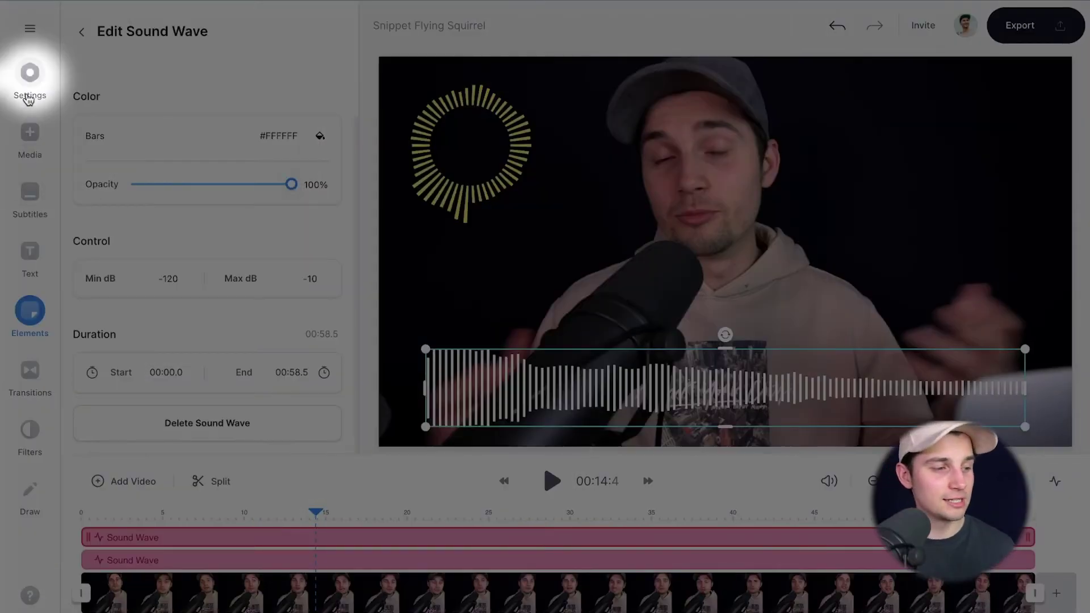
- Change the project size in Settings to Instagram Story (9:16)
left_click(28, 98)
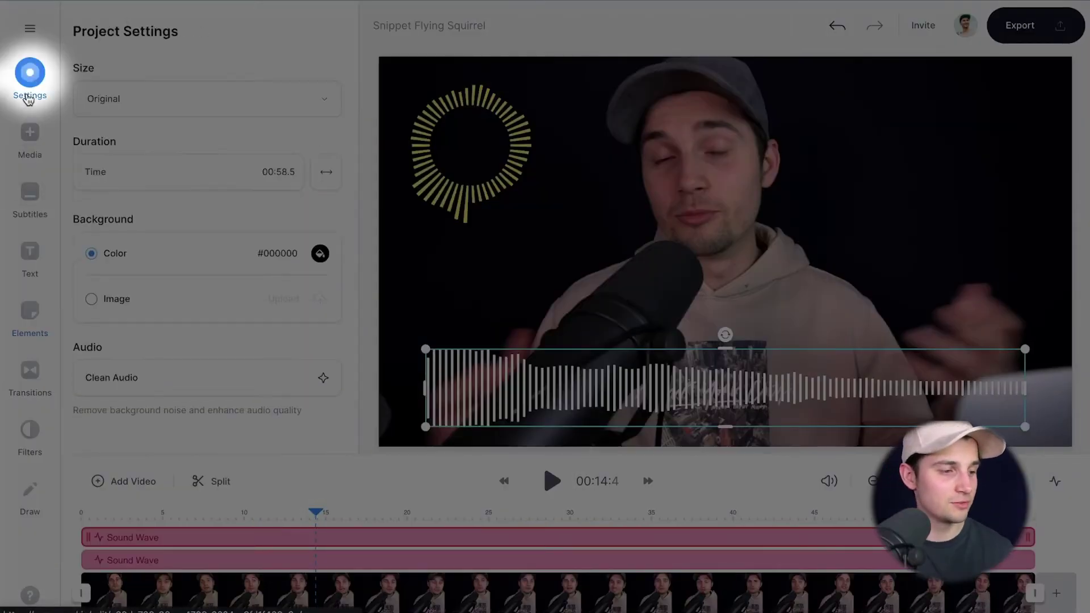
left_click(158, 111)
scroll(229, 200, "down", 4)
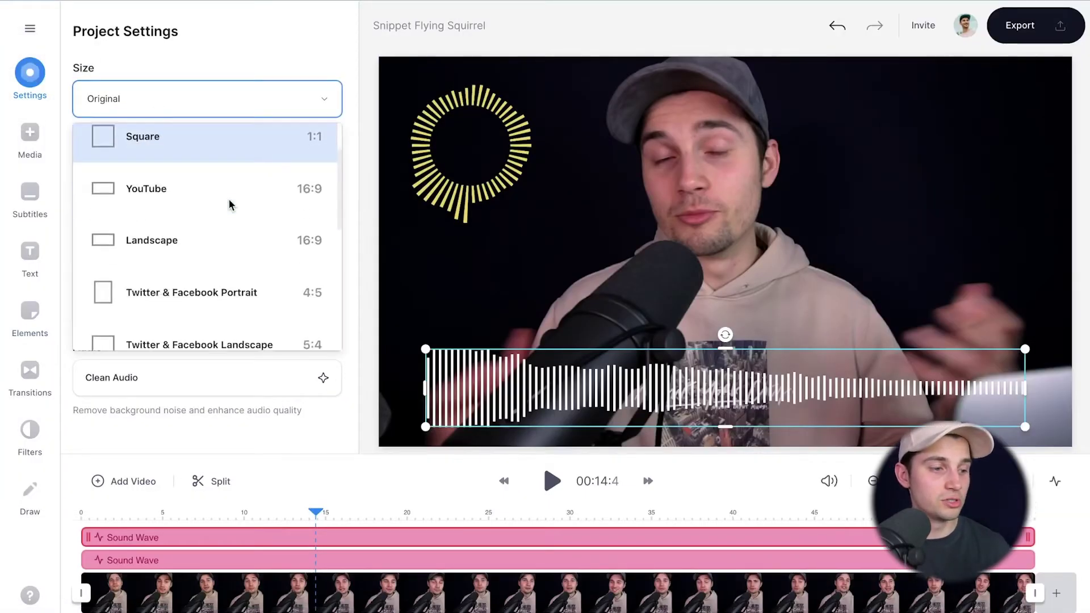
scroll(230, 200, "down", 4)
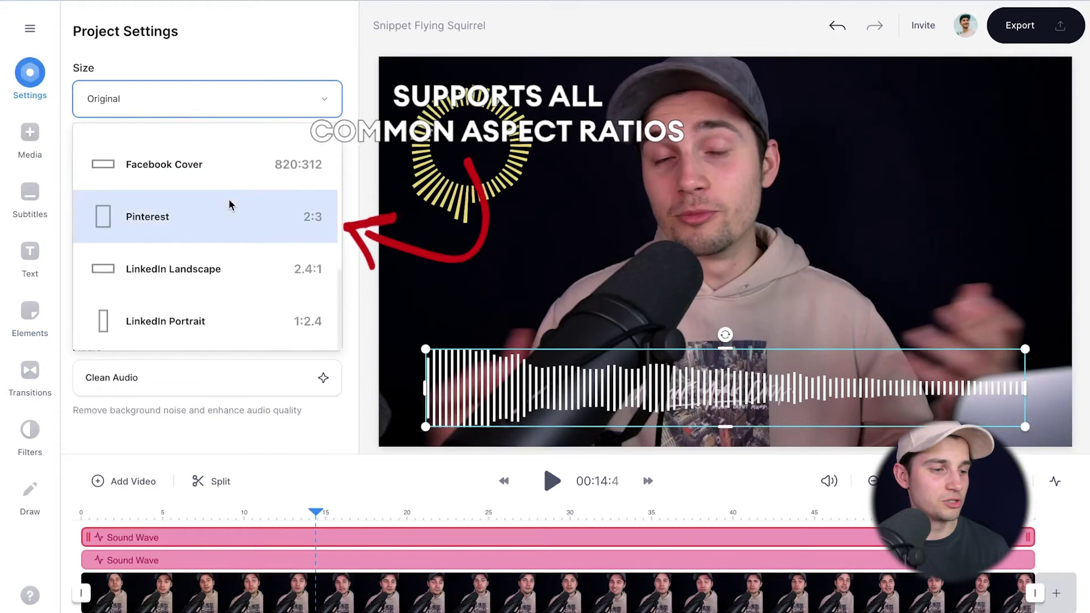
scroll(229, 205, "up", 2)
scroll(229, 204, "up", 2)
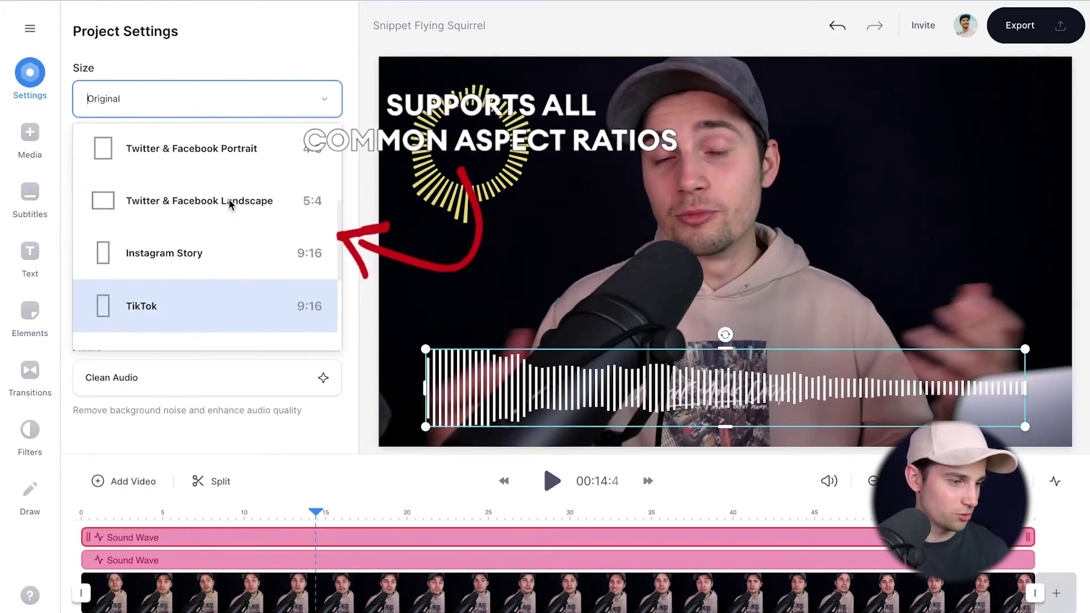
left_click(195, 267)
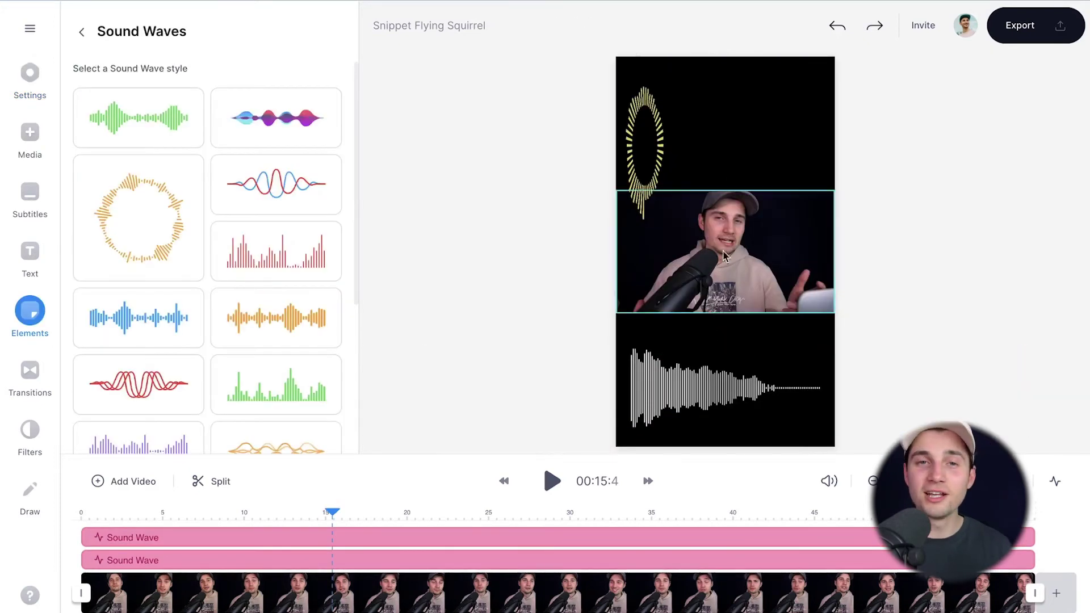
- Shrink the yellow circular wave and centre it in the black area above the video
left_click(642, 145)
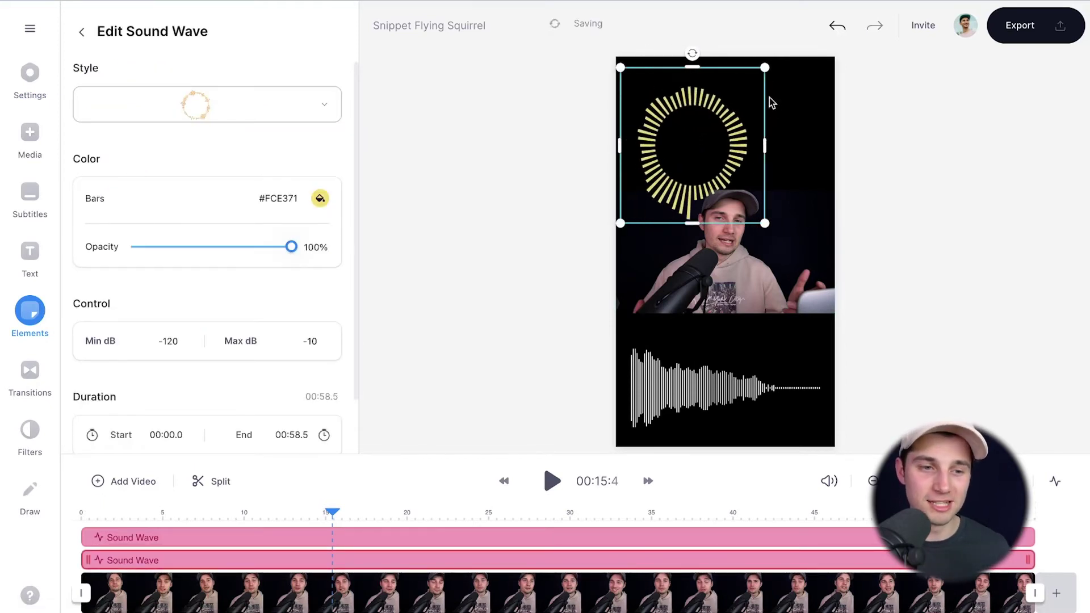
left_click_drag(766, 68, 732, 110)
left_click_drag(685, 153, 735, 130)
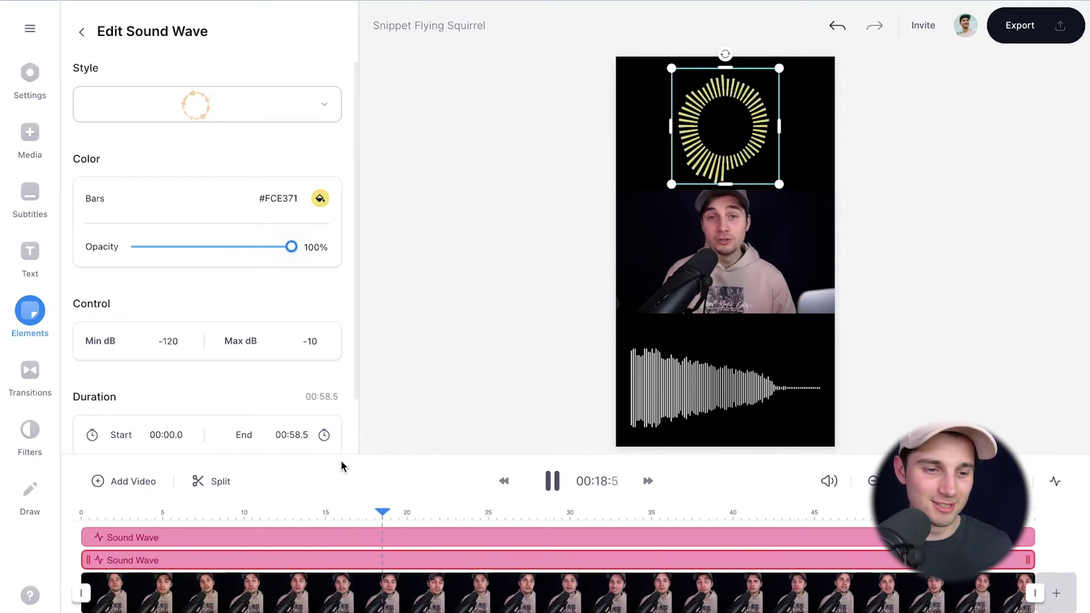
key("space")
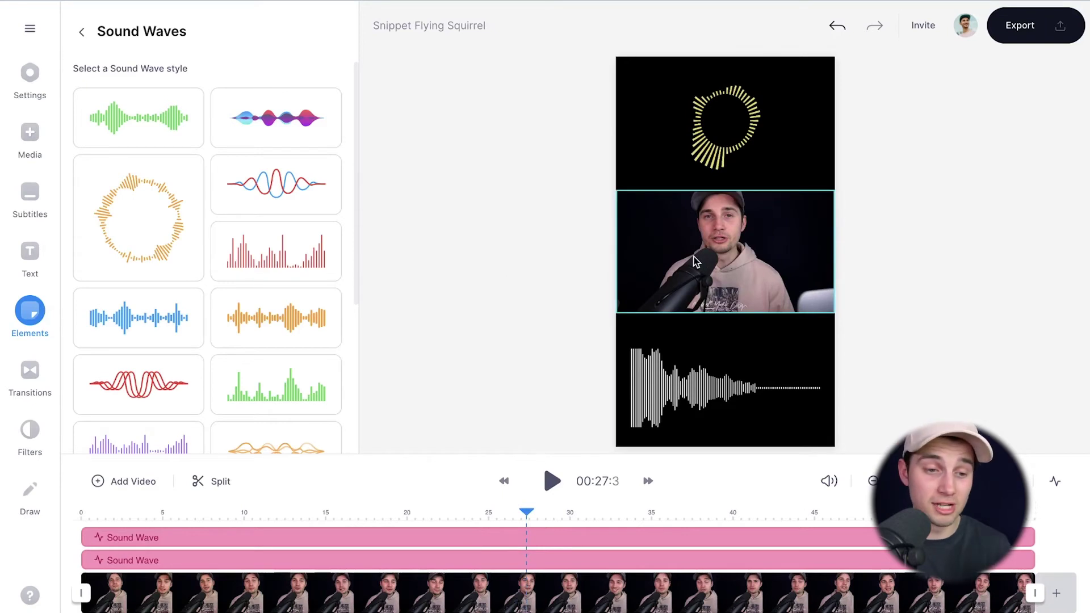
- Set the speaker video to Fill the canvas and adjust its size on the portrait frame
left_click(724, 260)
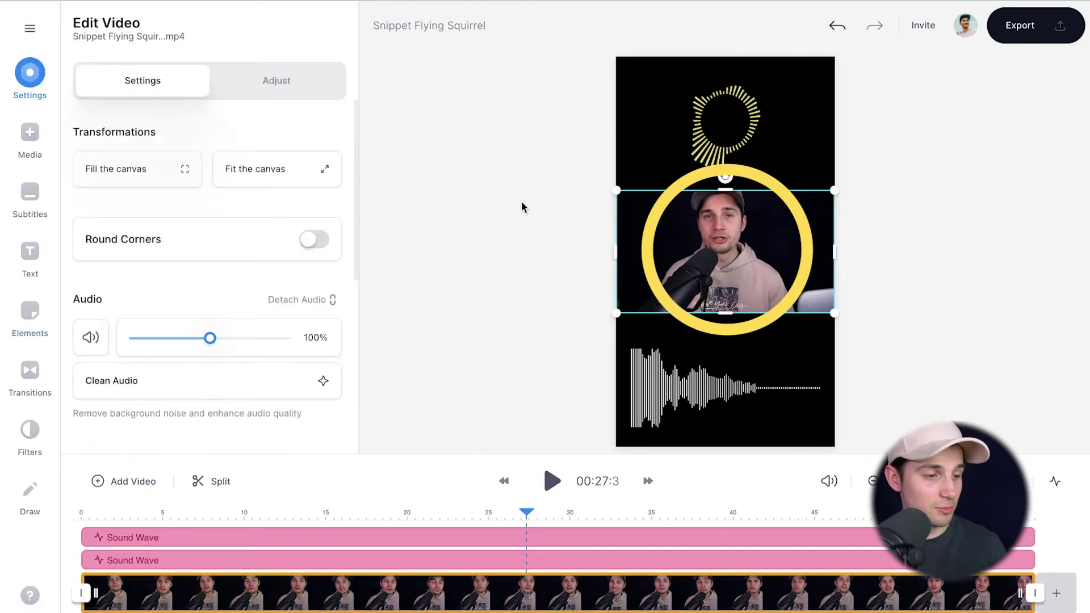
left_click(134, 176)
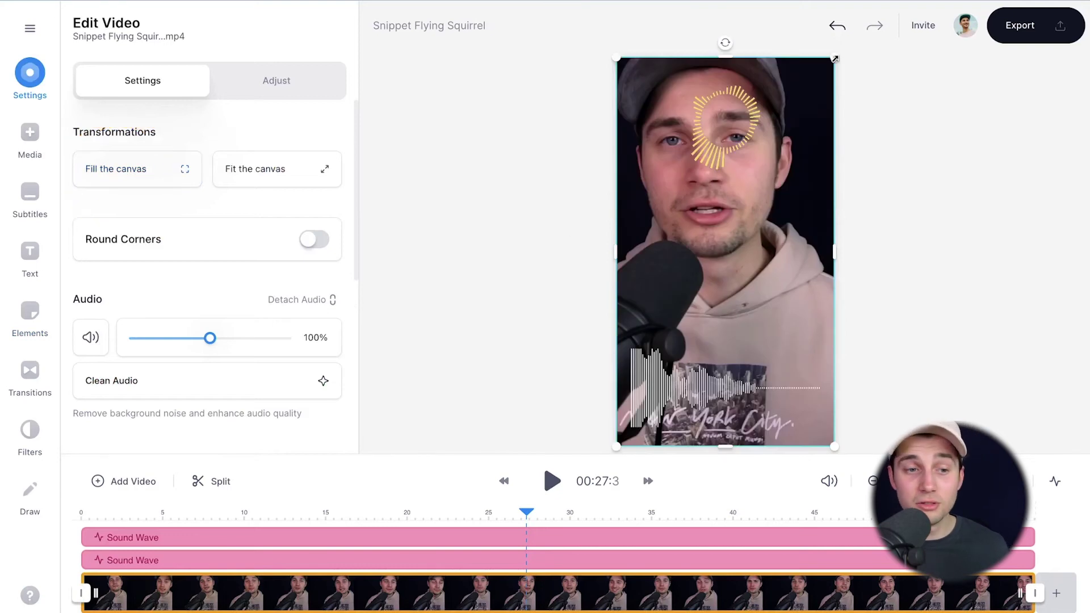
left_click_drag(833, 69, 843, 169)
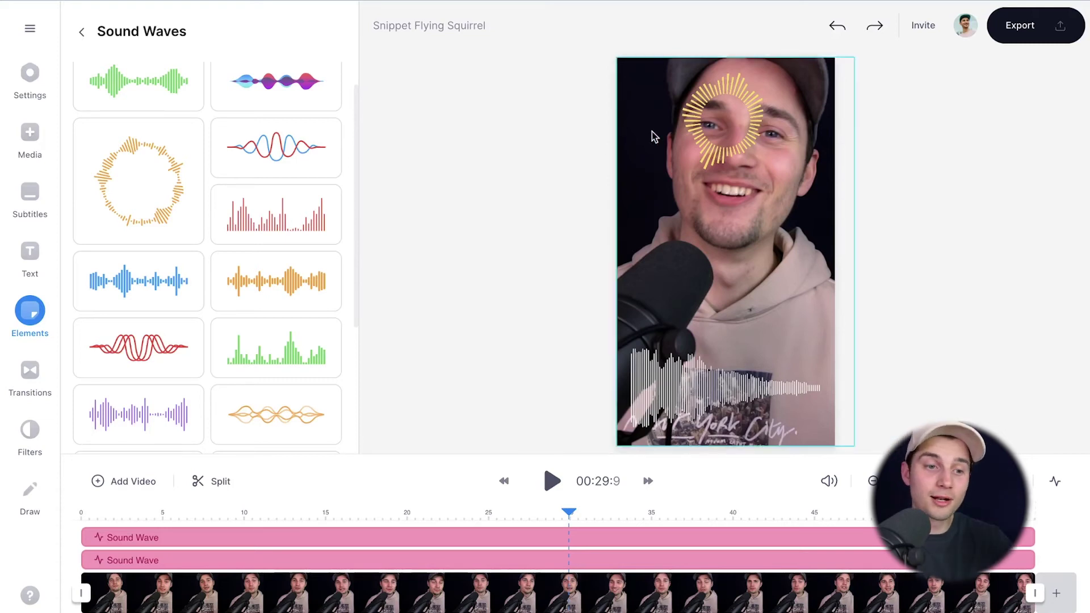
- Delete the yellow circular sound wave so only the white bar wave remains
left_click(733, 149)
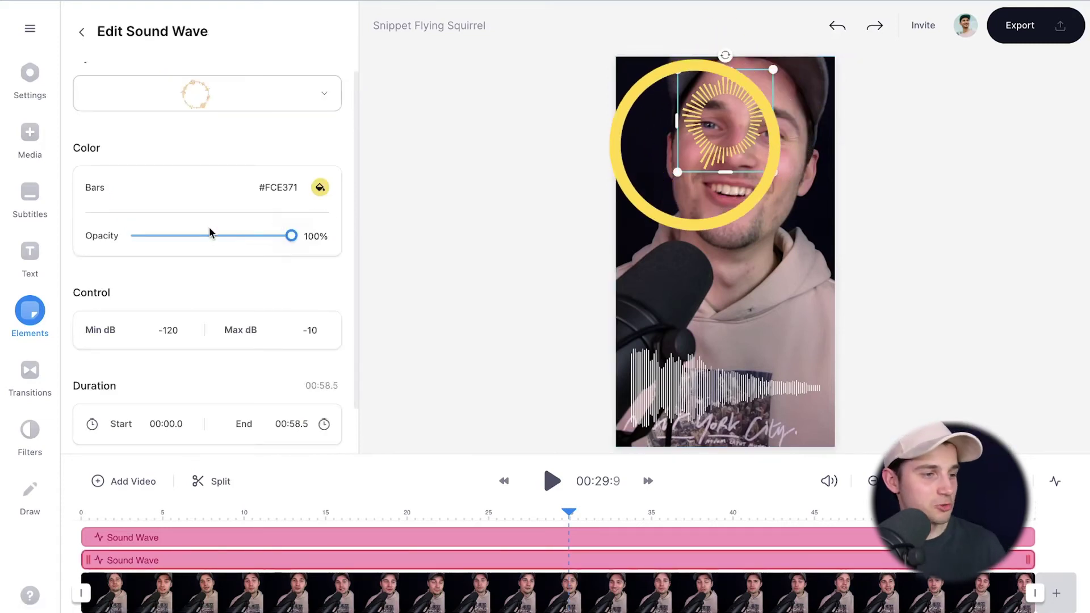
scroll(210, 234, "down", 2)
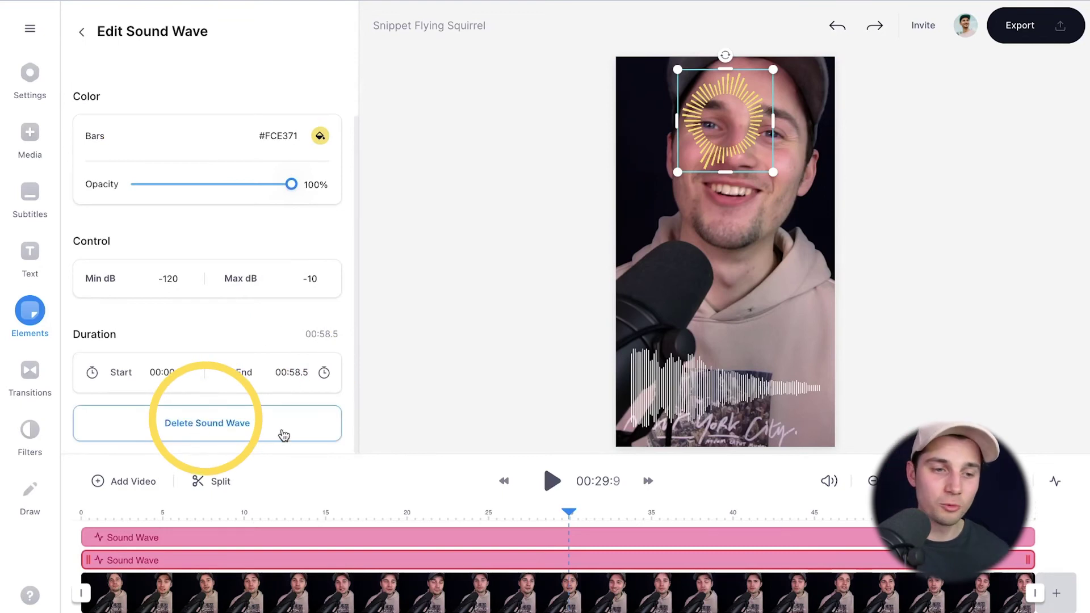
key("BackSpace")
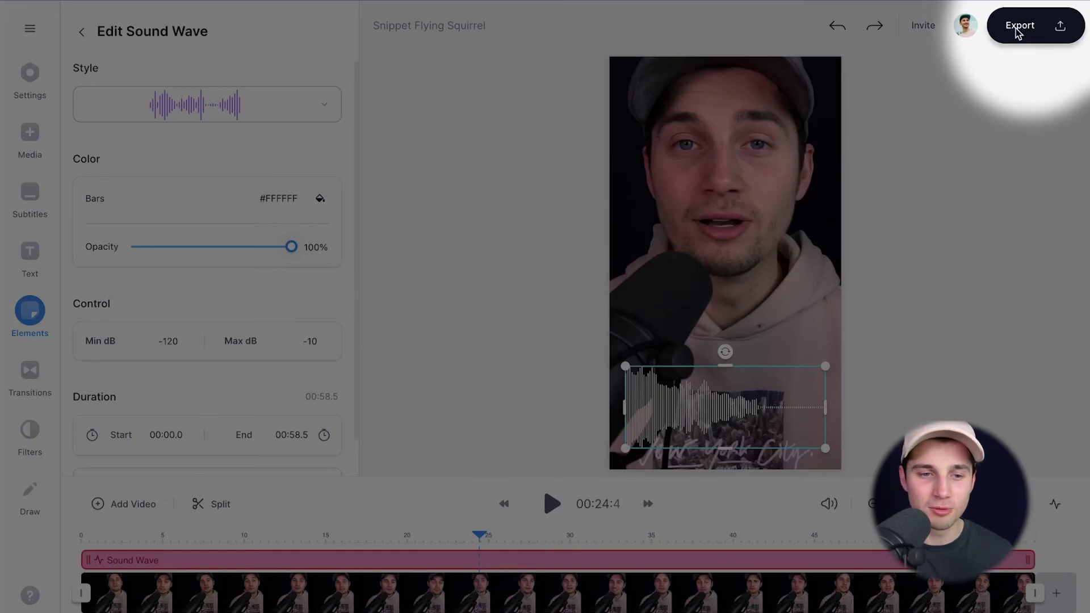
- Export the video using the Instagram preset
left_click(1018, 29)
left_click(915, 355)
scroll(925, 373, "down", 4)
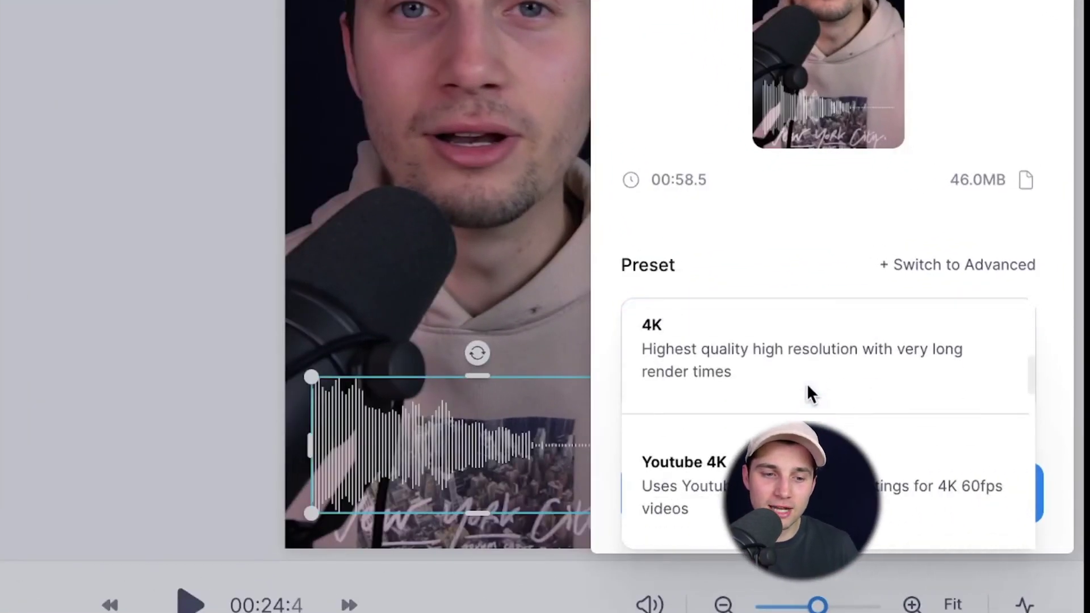
scroll(808, 386, "down", 10)
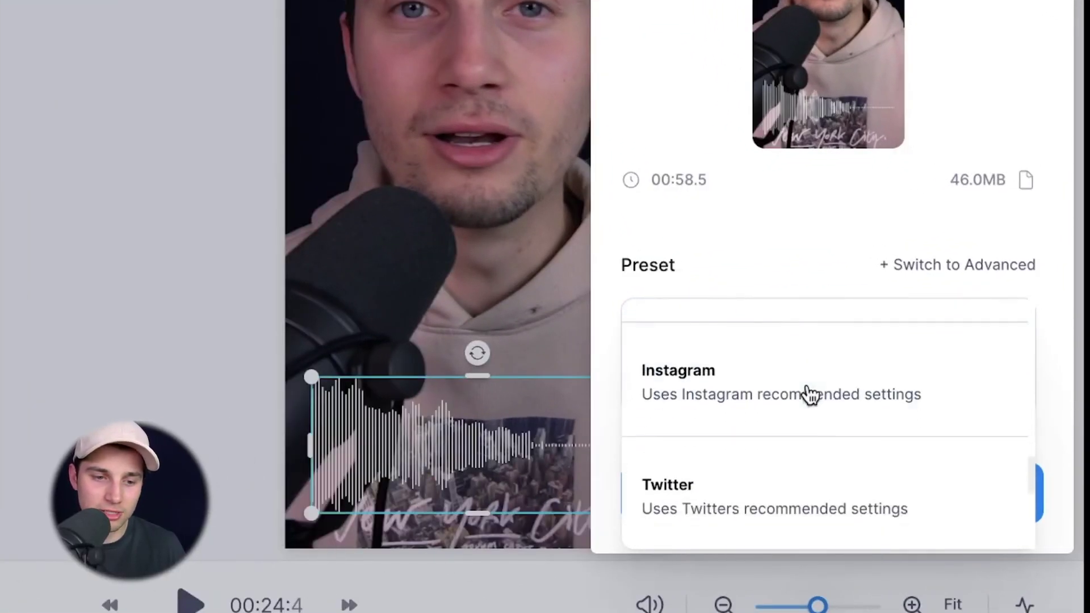
left_click(725, 390)
left_click(755, 511)
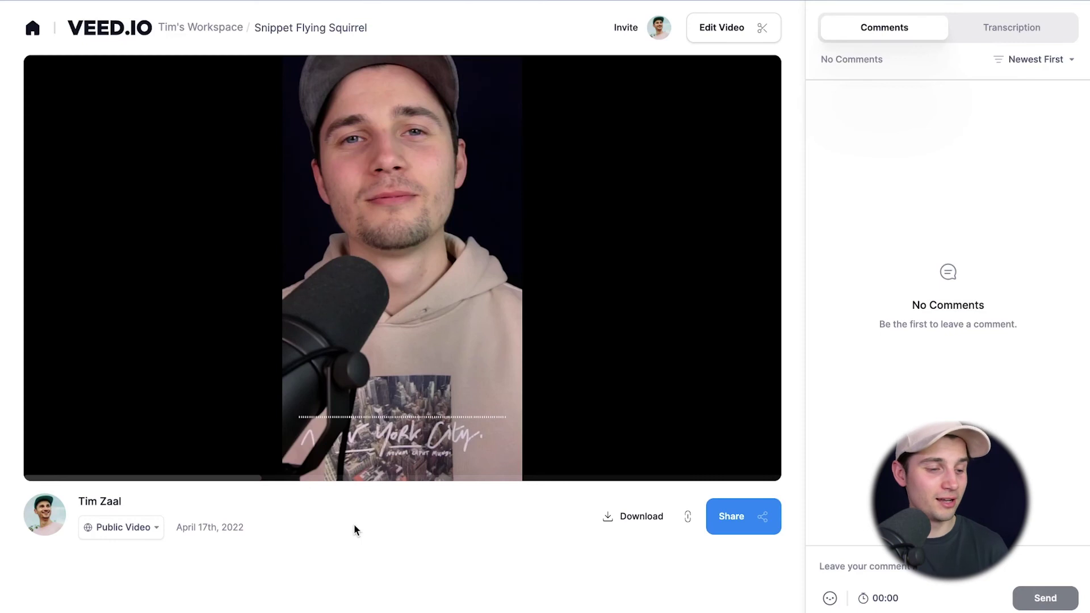
- Play the exported video to about 00:03, pause it, and bring up the Share Video options
key("space")
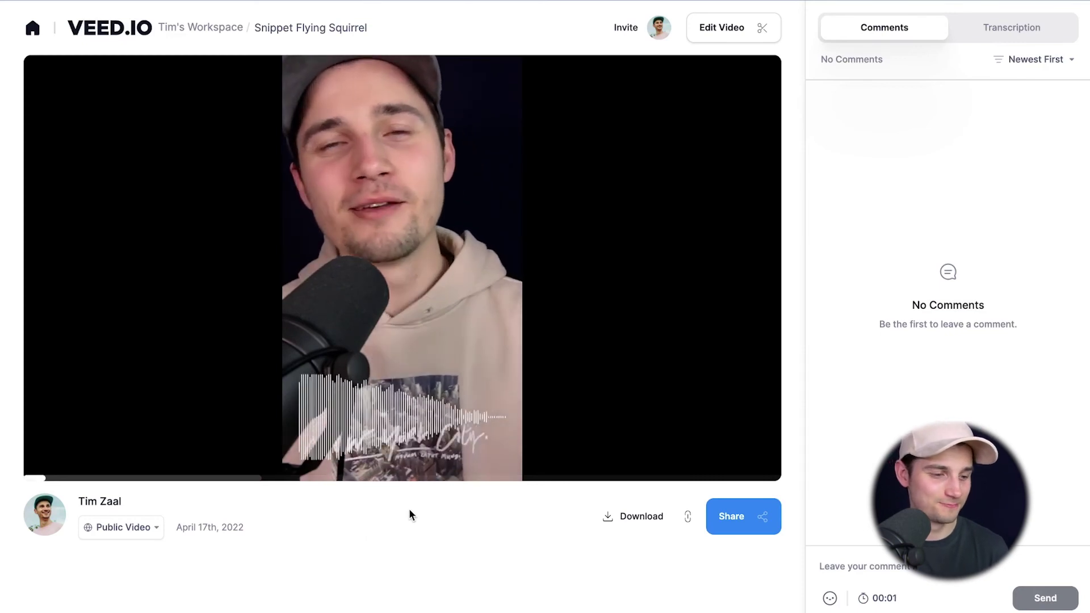
left_click(487, 374)
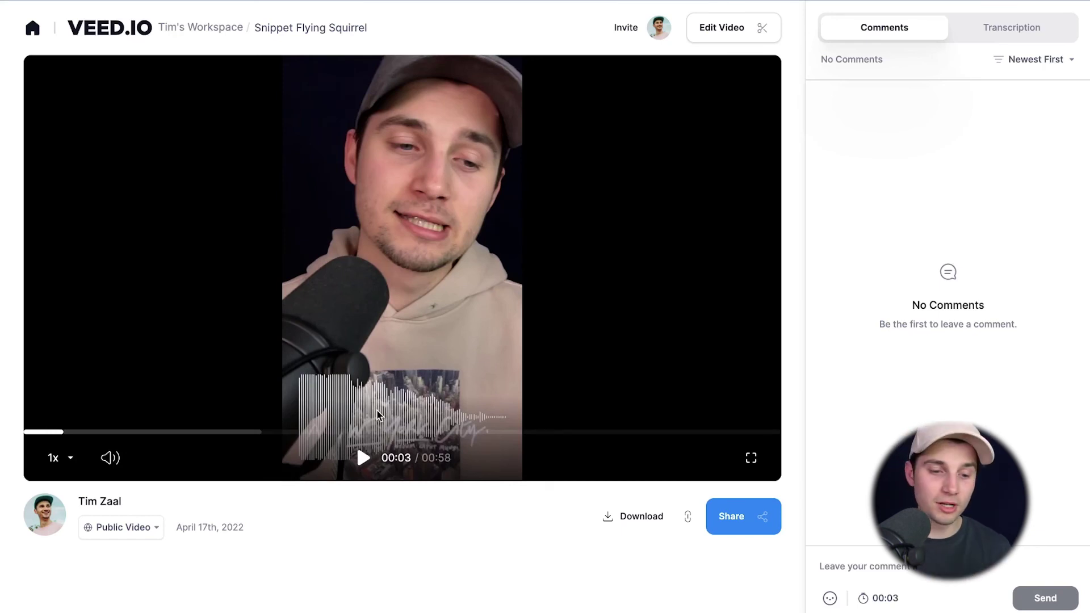
left_click(748, 517)
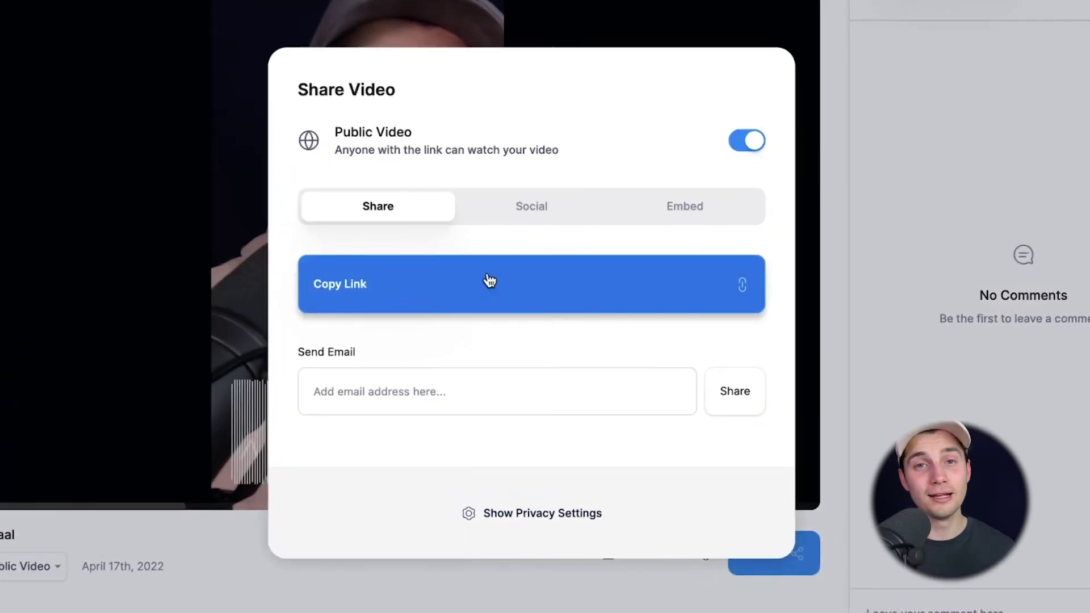
- Look over the Social and Embed sharing options, then download the video as MP4
left_click(529, 209)
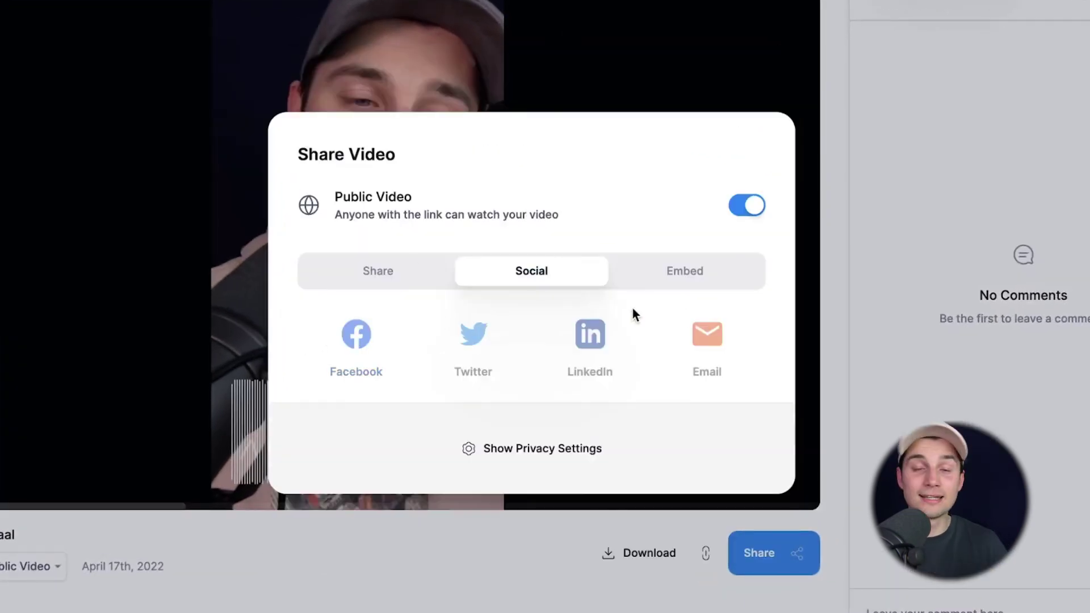
left_click(702, 273)
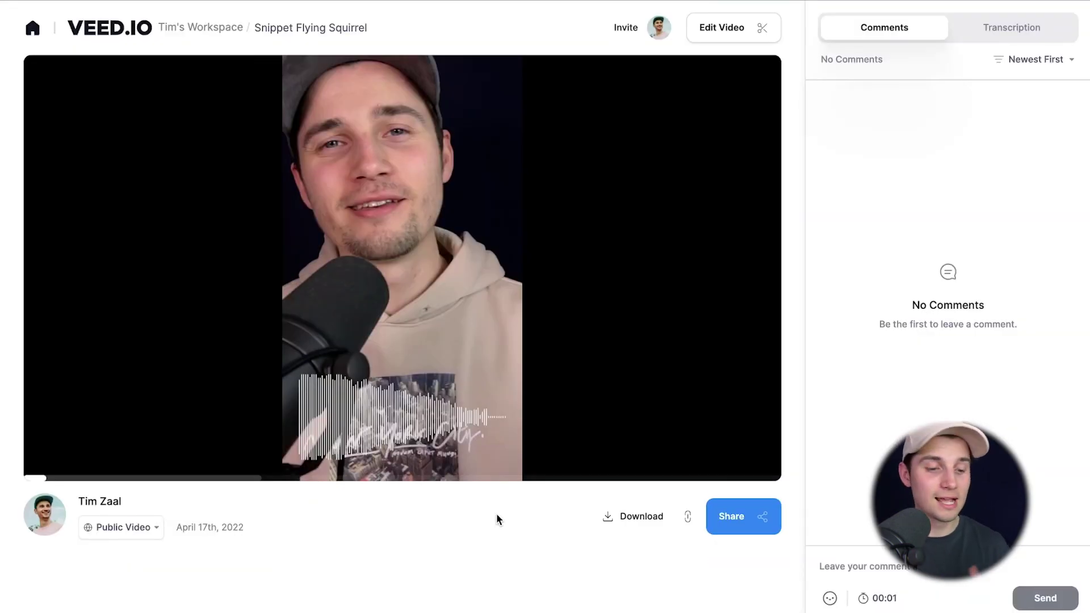
left_click(647, 527)
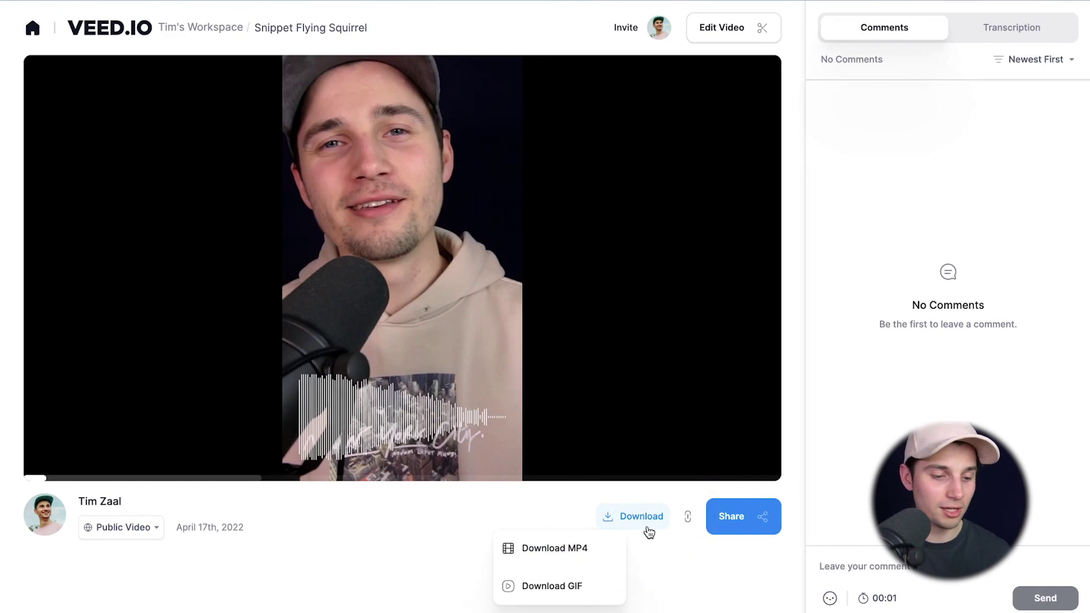
left_click(595, 563)
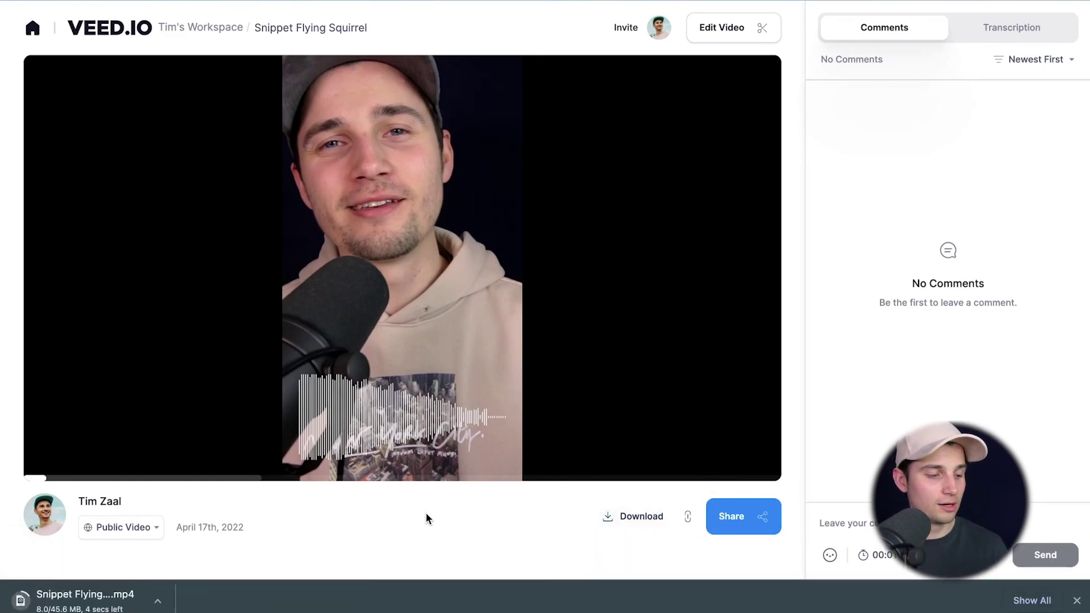